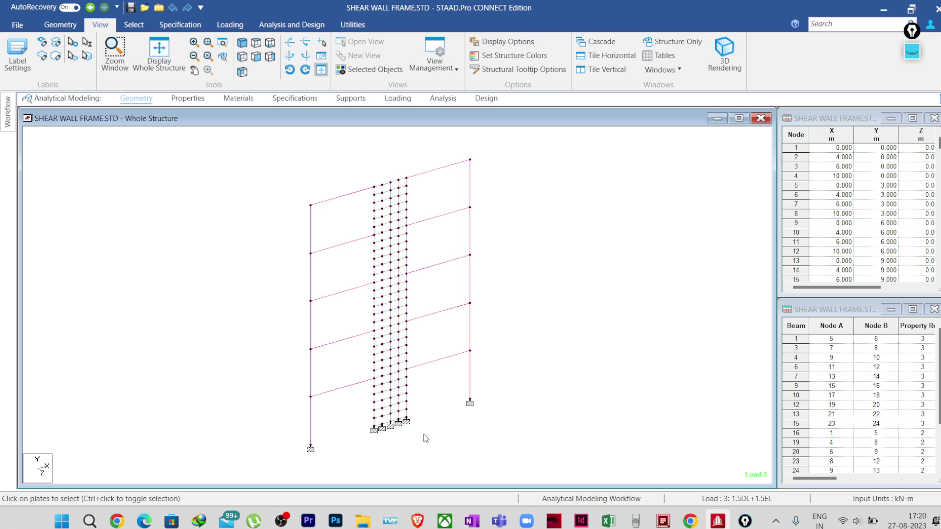
{"action": "scroll", "coordinate": [414, 424], "scroll_direction": "up", "scroll_amount": 2}
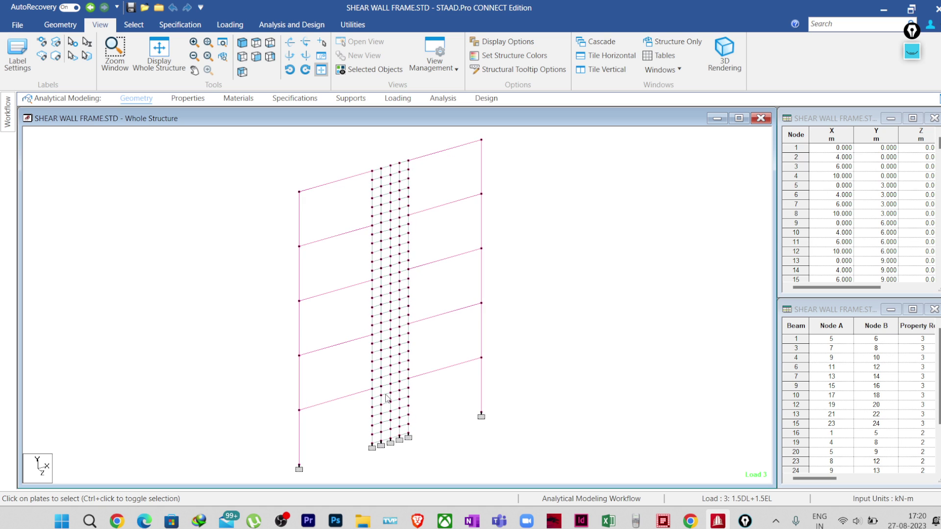
{"action": "scroll", "coordinate": [368, 454], "scroll_direction": "down", "scroll_amount": 1}
{"action": "scroll", "coordinate": [387, 431], "scroll_direction": "up", "scroll_amount": 1}
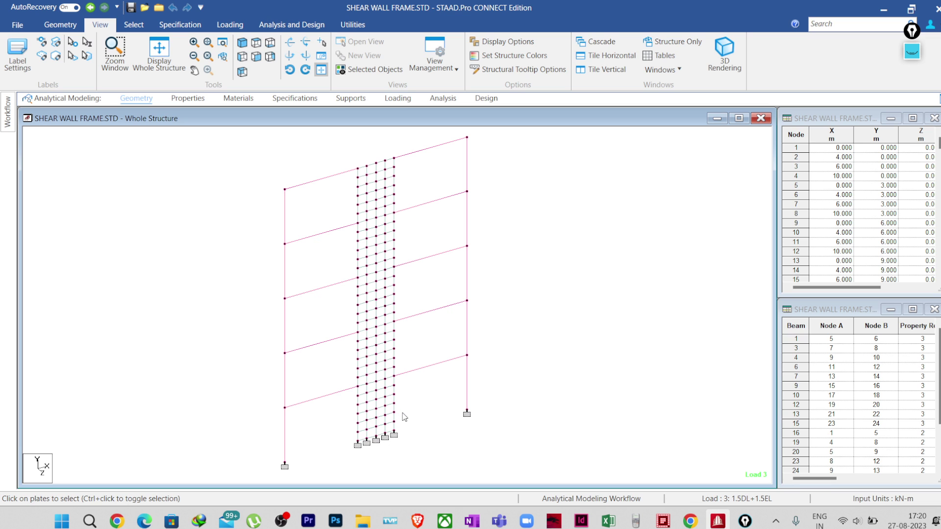
{"action": "scroll", "coordinate": [328, 344], "scroll_direction": "down", "scroll_amount": 1}
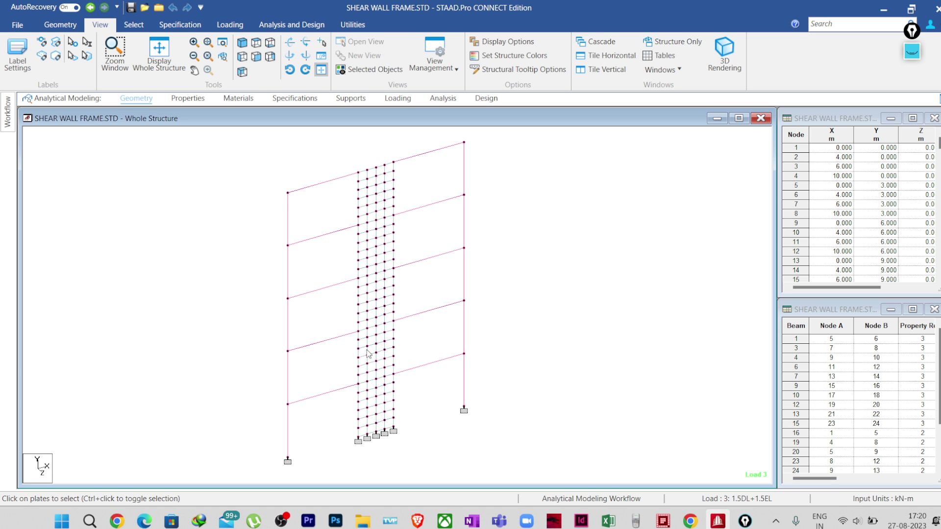
Review which plates and members use the Plate 0.30, Rect 0.50x0.30 and Rect 0.45x0.30 section properties, then clear the selection
{"action": "left_click", "coordinate": [195, 100]}
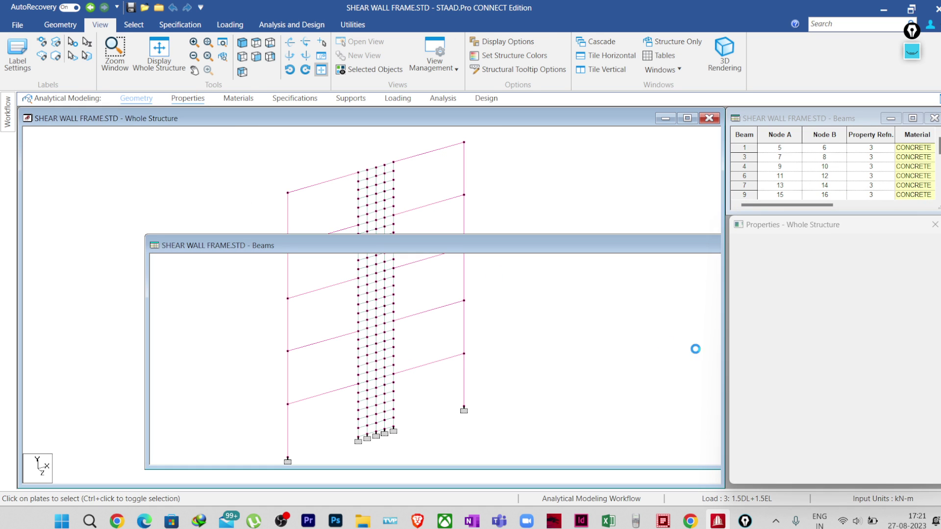
{"action": "left_click", "coordinate": [775, 274]}
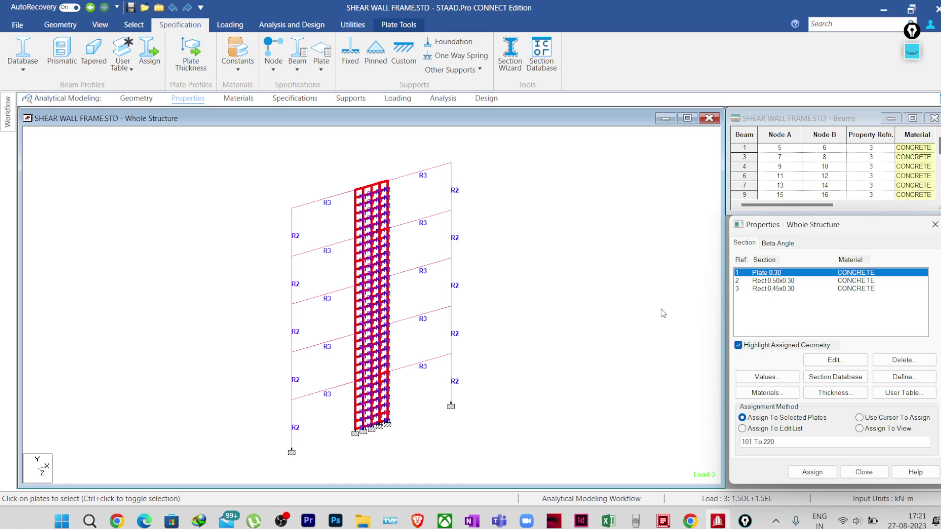
{"action": "left_click", "coordinate": [775, 280]}
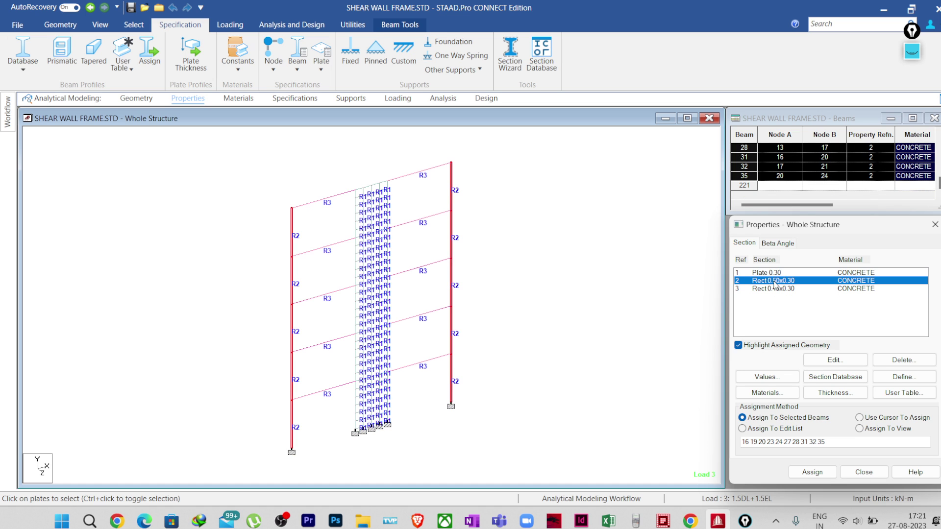
{"action": "left_click", "coordinate": [779, 289]}
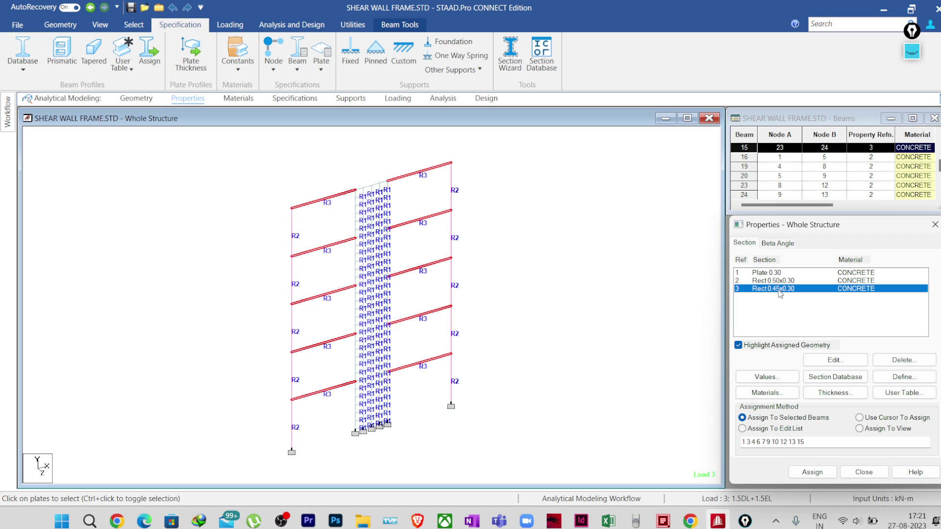
{"action": "left_click", "coordinate": [554, 295]}
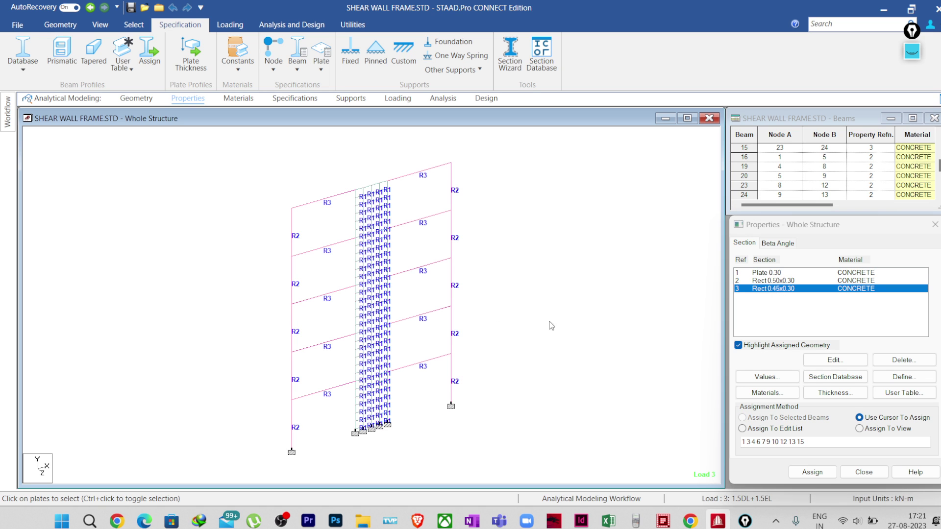
Open the load definitions and inspect the self-weight load in load case DL
{"action": "left_click", "coordinate": [395, 99]}
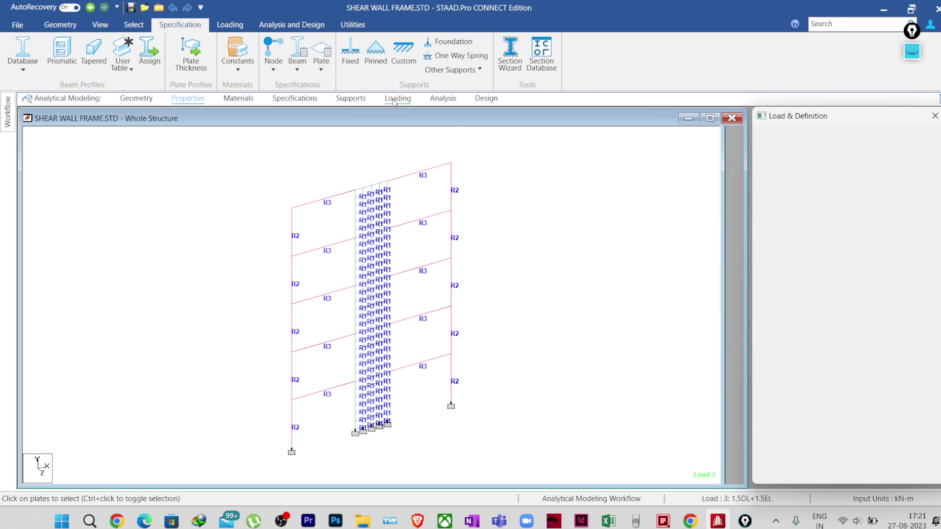
{"action": "left_click", "coordinate": [763, 148]}
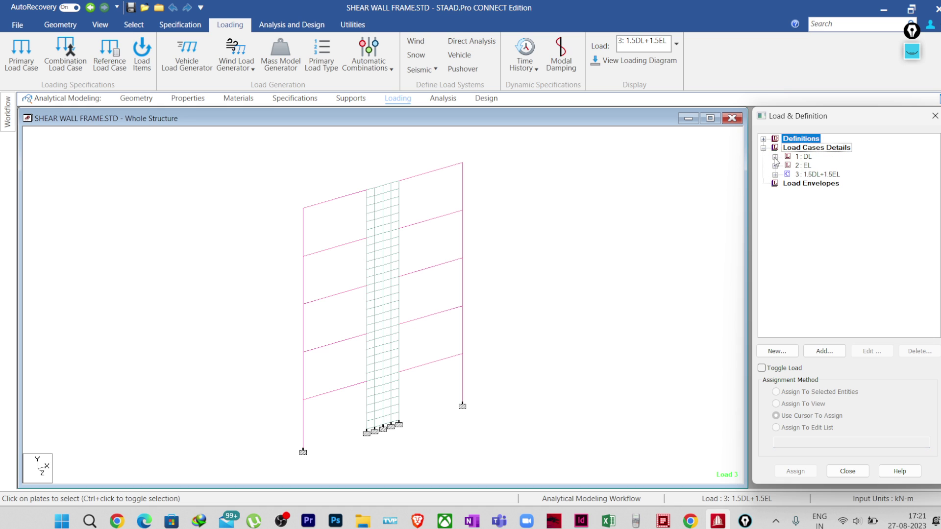
{"action": "left_click", "coordinate": [775, 157]}
{"action": "left_click", "coordinate": [801, 168]}
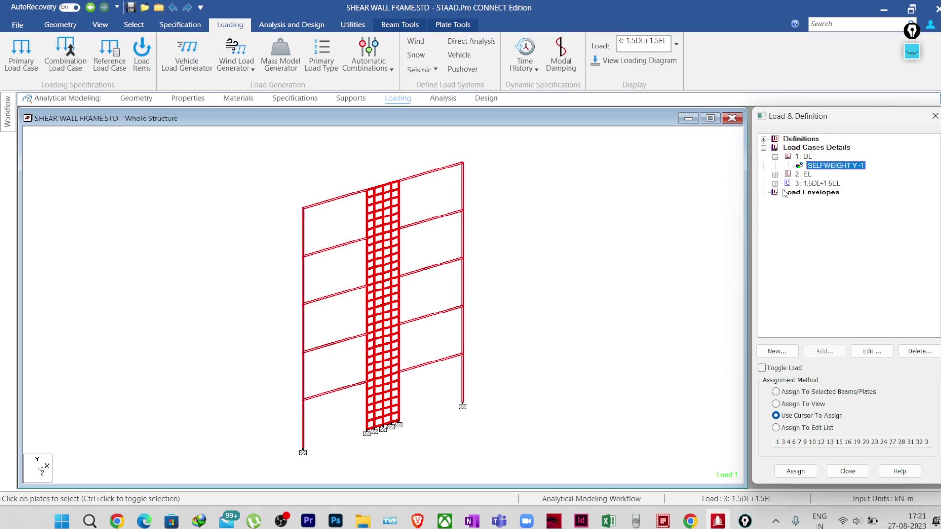
Inspect each FX joint load in load case EL and the load factors of the 1.5DL+1.5EL combination
{"action": "left_click", "coordinate": [775, 174]}
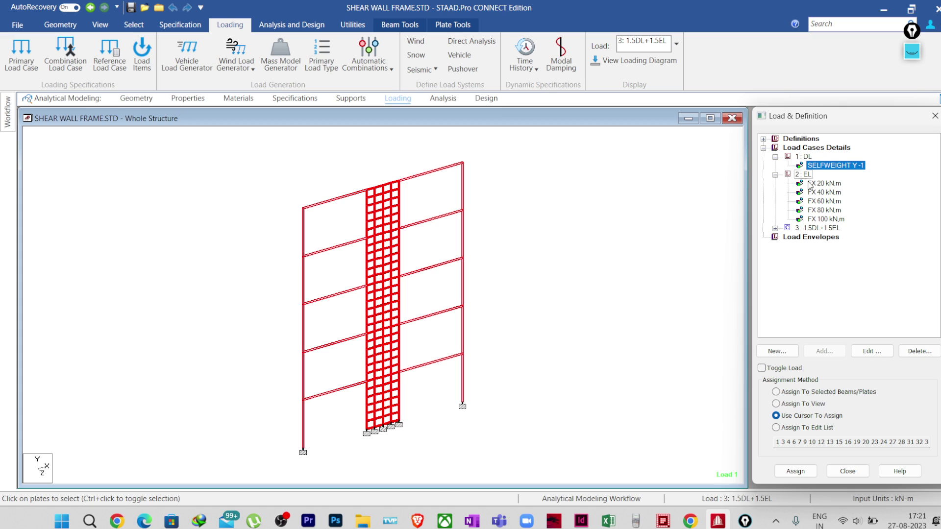
{"action": "left_click", "coordinate": [820, 184]}
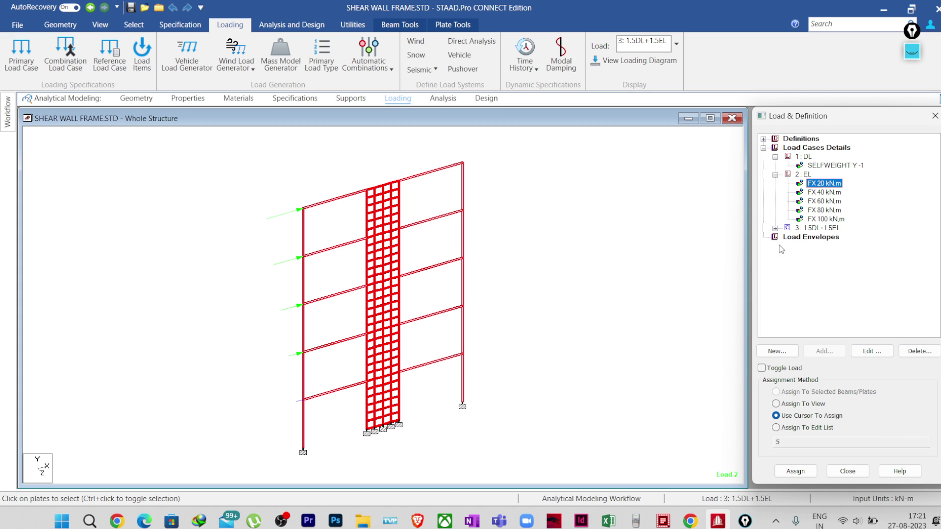
{"action": "left_click", "coordinate": [828, 193]}
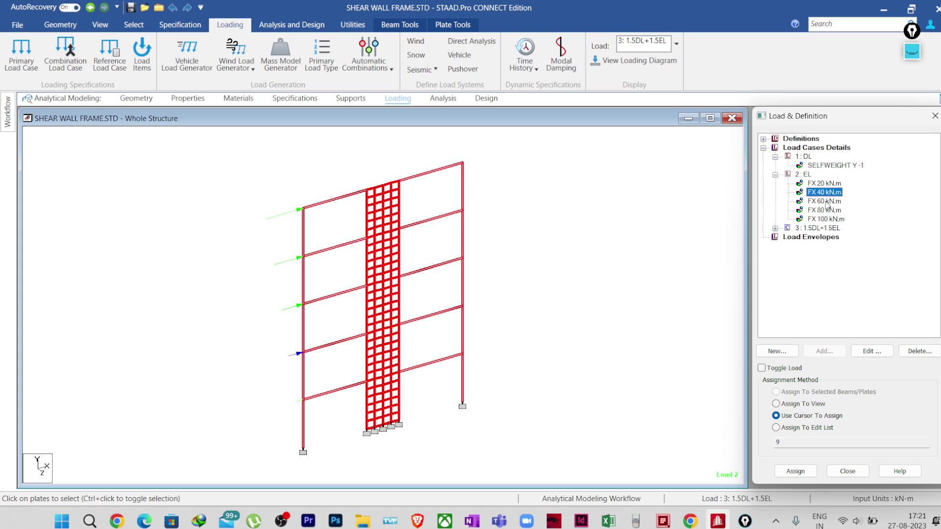
{"action": "left_click", "coordinate": [827, 201]}
{"action": "left_click", "coordinate": [828, 210]}
{"action": "left_click", "coordinate": [828, 219]}
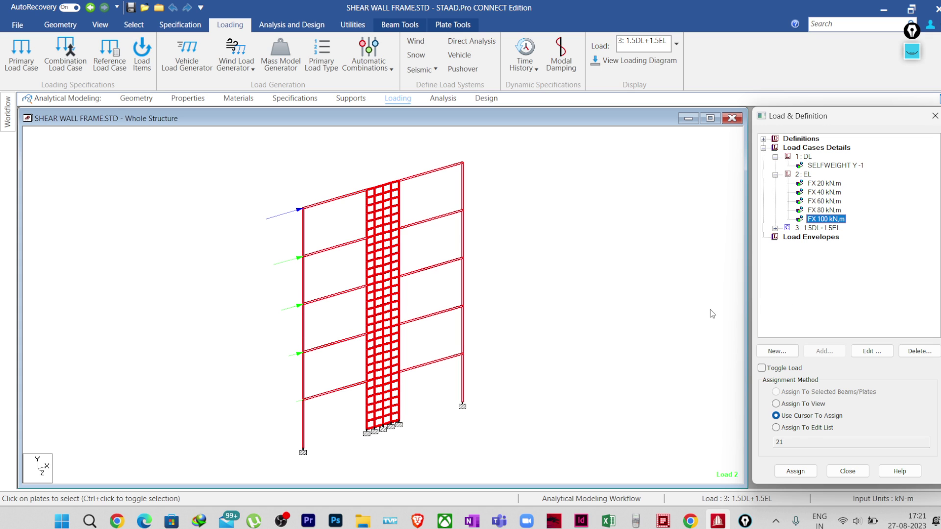
{"action": "left_click", "coordinate": [775, 228]}
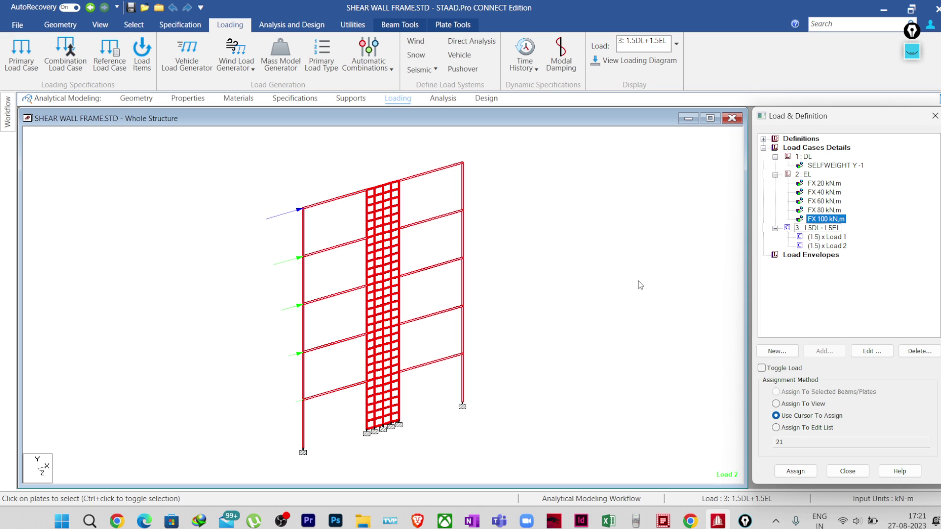
{"action": "left_click", "coordinate": [631, 282]}
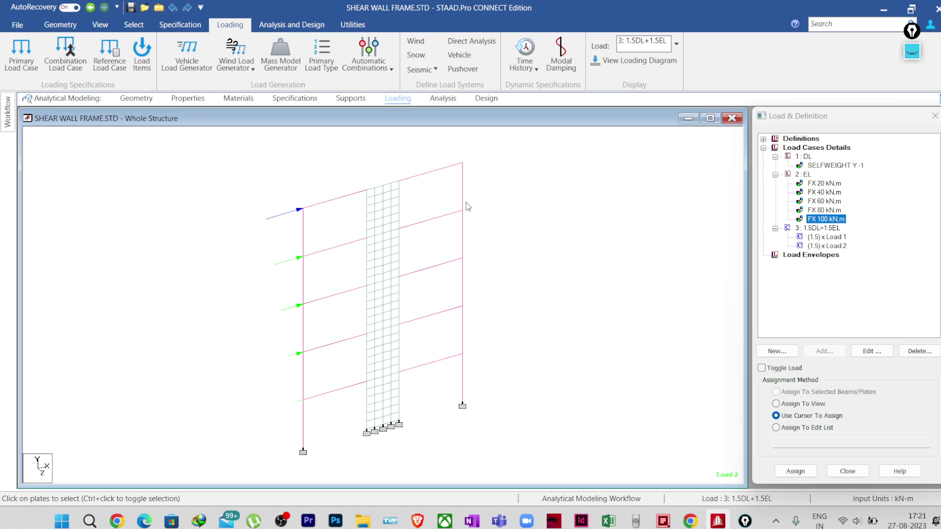
Check the model's analysis commands and turn the whole structure to the front view
{"action": "left_click", "coordinate": [443, 98]}
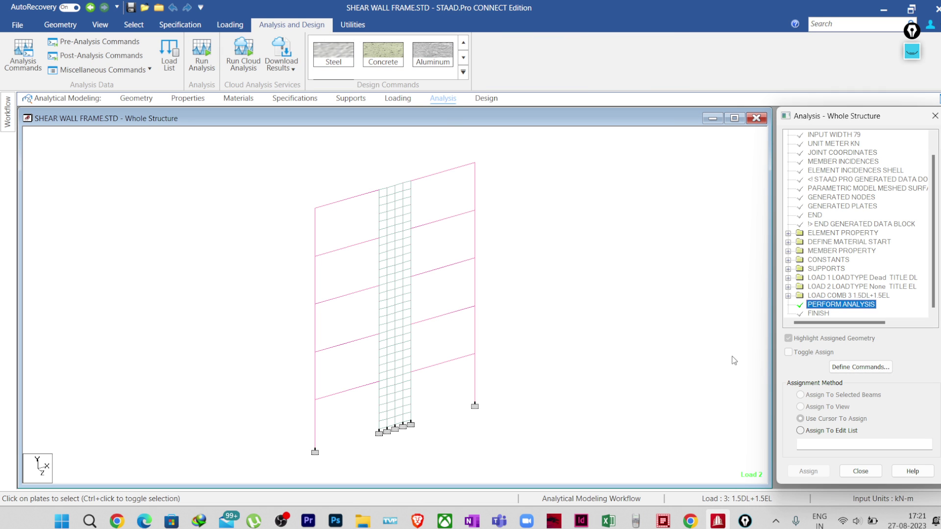
{"action": "left_click", "coordinate": [100, 24]}
{"action": "left_click", "coordinate": [261, 58]}
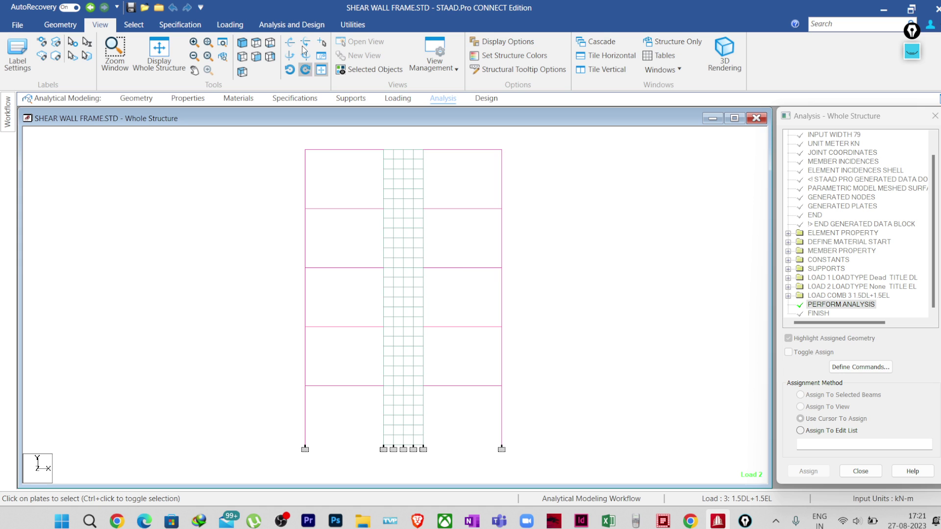
Run the analysis of the shear wall frame and go to Post Processing Mode
{"action": "left_click", "coordinate": [292, 26]}
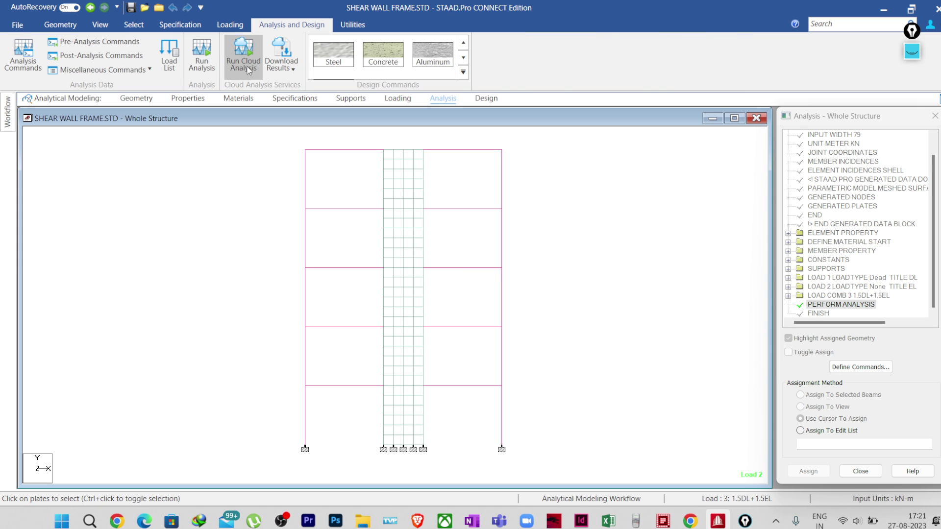
{"action": "left_click", "coordinate": [209, 72]}
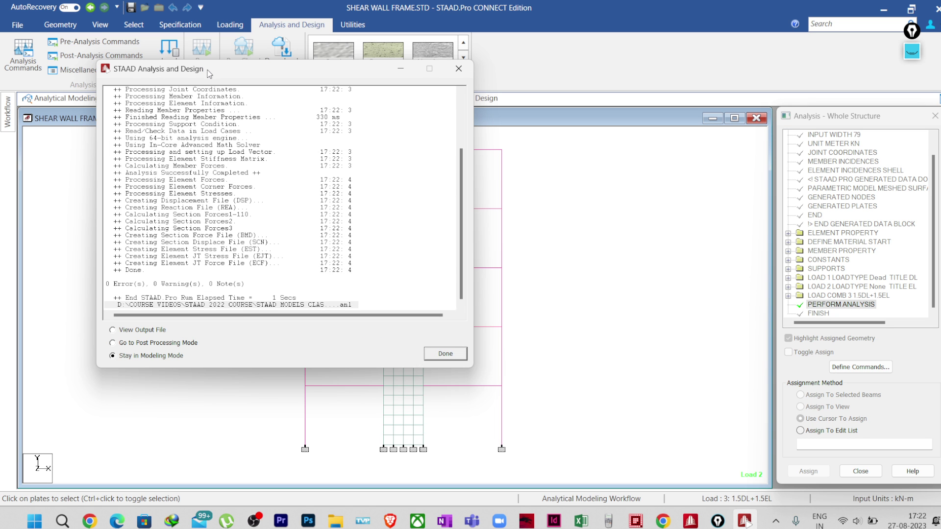
{"action": "left_click", "coordinate": [152, 344]}
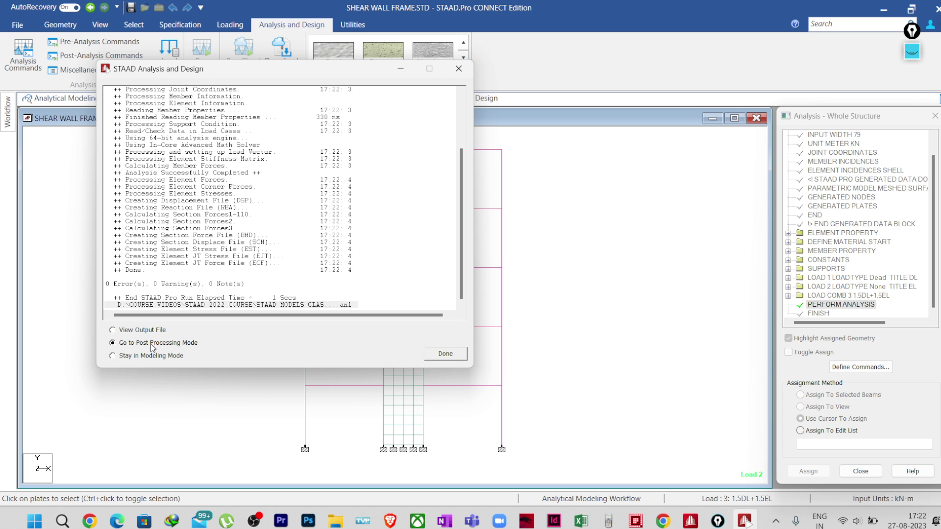
{"action": "left_click", "coordinate": [448, 356]}
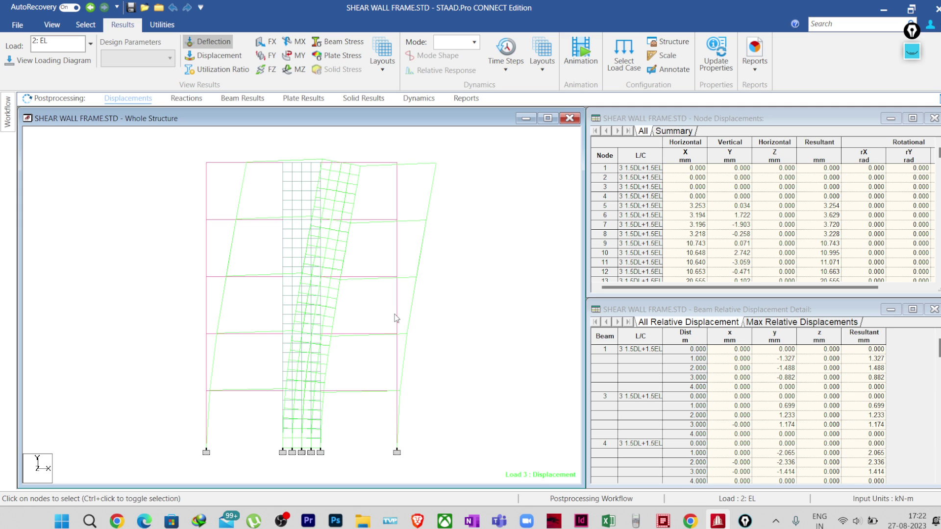
{"action": "left_click", "coordinate": [912, 51]}
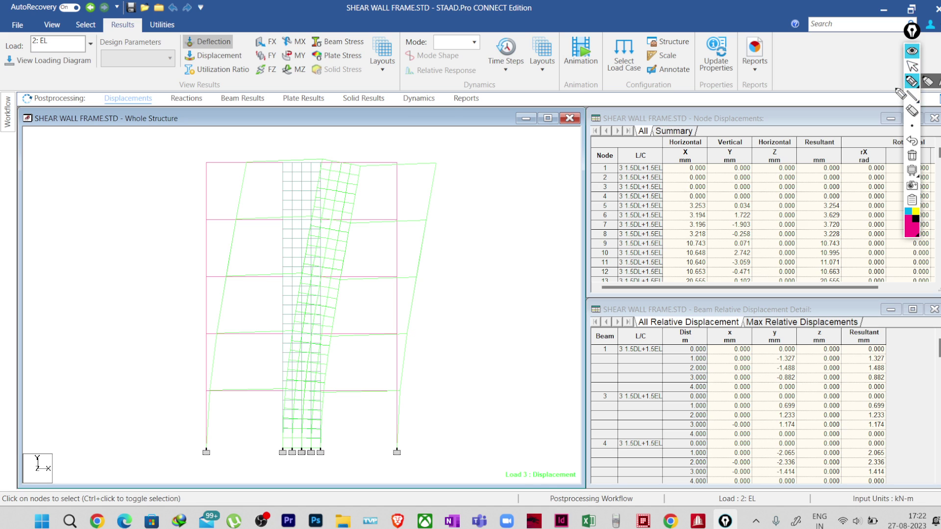
{"action": "mouse_move", "coordinate": [287, 445]}
{"action": "left_mouse_down"}
{"action": "mouse_move", "coordinate": [320, 444]}
{"action": "mouse_move", "coordinate": [299, 435]}
{"action": "mouse_move", "coordinate": [325, 434]}
{"action": "mouse_move", "coordinate": [300, 407]}
{"action": "mouse_move", "coordinate": [318, 406]}
{"action": "left_mouse_up"}
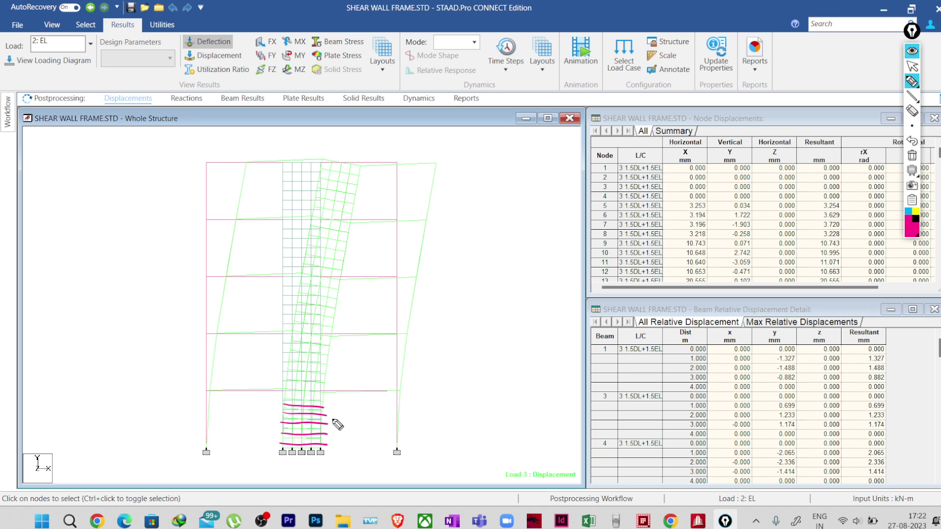
{"action": "left_click", "coordinate": [912, 156]}
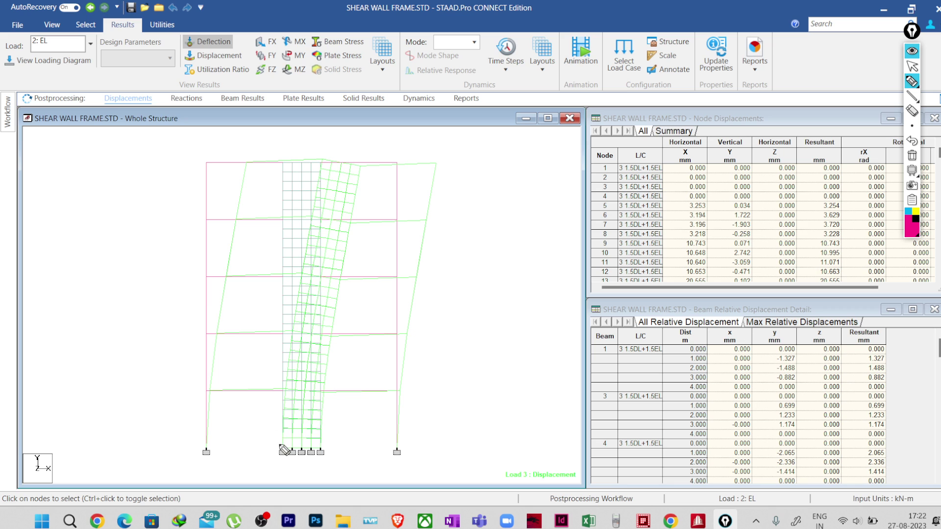
{"action": "mouse_move", "coordinate": [282, 445]}
{"action": "left_mouse_down"}
{"action": "mouse_move", "coordinate": [285, 338]}
{"action": "mouse_move", "coordinate": [325, 336]}
{"action": "mouse_move", "coordinate": [322, 442]}
{"action": "mouse_move", "coordinate": [283, 449]}
{"action": "mouse_move", "coordinate": [317, 450]}
{"action": "left_mouse_up"}
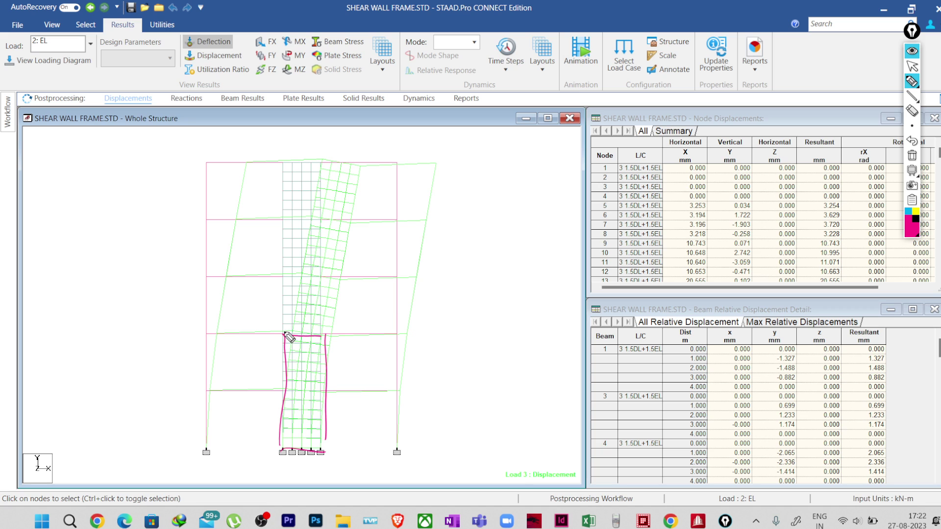
{"action": "mouse_move", "coordinate": [285, 330]}
{"action": "left_mouse_down"}
{"action": "mouse_move", "coordinate": [285, 225]}
{"action": "mouse_move", "coordinate": [322, 221]}
{"action": "mouse_move", "coordinate": [325, 335]}
{"action": "left_mouse_up"}
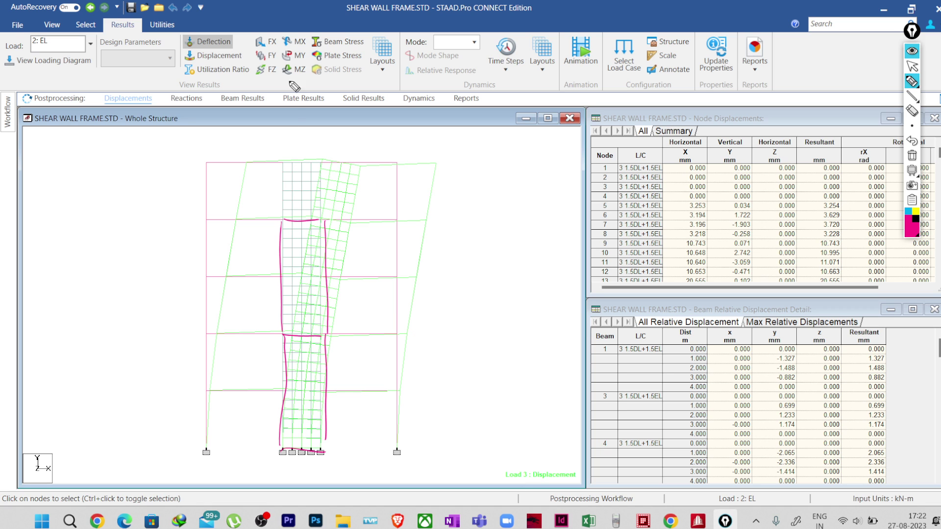
{"action": "left_click_drag", "start_coordinate": [284, 215], "coordinate": [285, 164]}
{"action": "left_click_drag", "start_coordinate": [285, 425], "coordinate": [323, 427]}
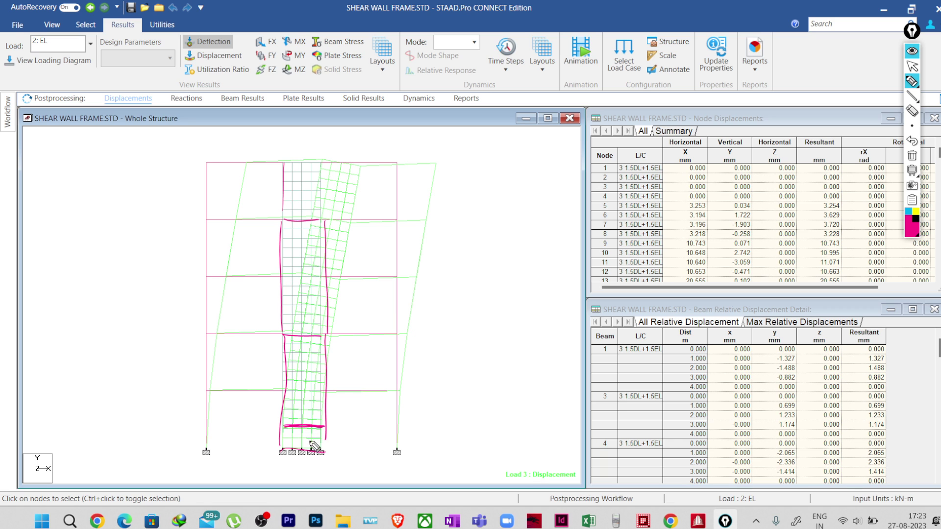
{"action": "left_click_drag", "start_coordinate": [285, 435], "coordinate": [324, 426]}
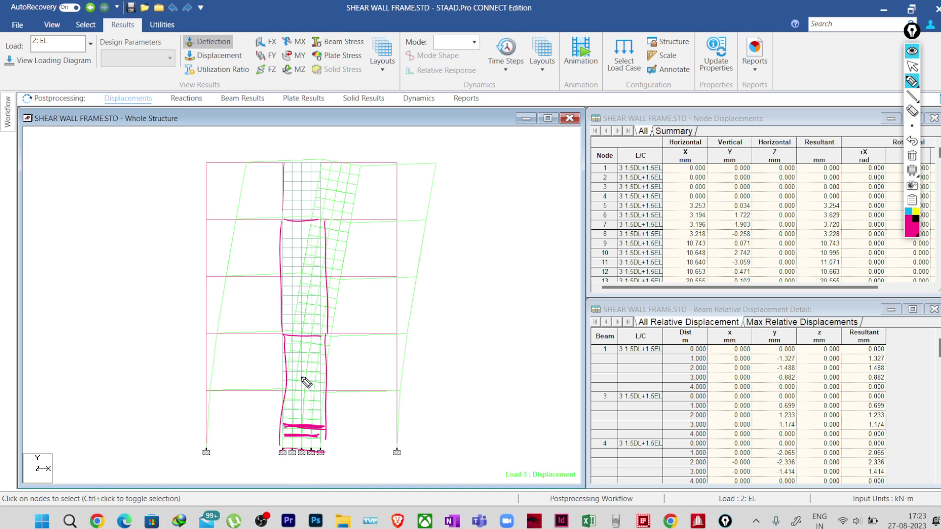
{"action": "mouse_move", "coordinate": [272, 338]}
{"action": "left_mouse_down"}
{"action": "mouse_move", "coordinate": [260, 460]}
{"action": "mouse_move", "coordinate": [277, 359]}
{"action": "left_mouse_up"}
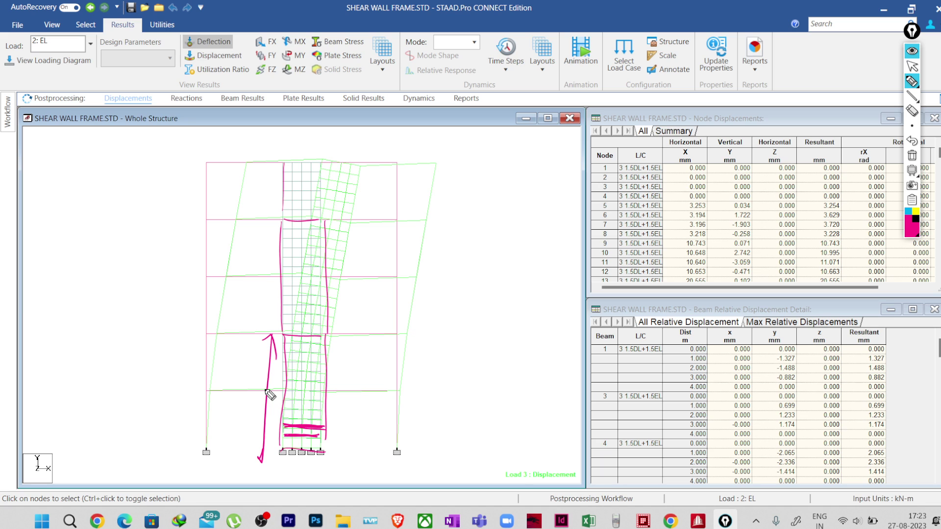
{"action": "left_click", "coordinate": [913, 156]}
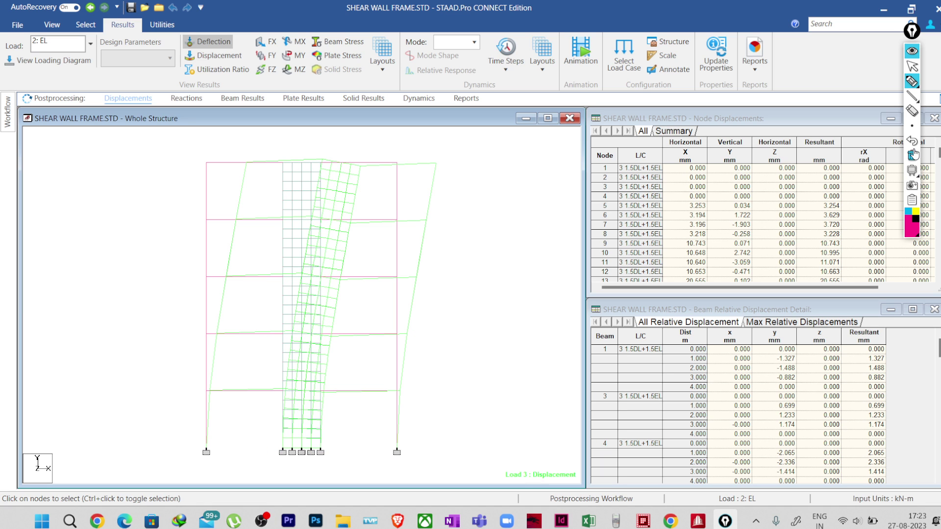
{"action": "left_click", "coordinate": [911, 65]}
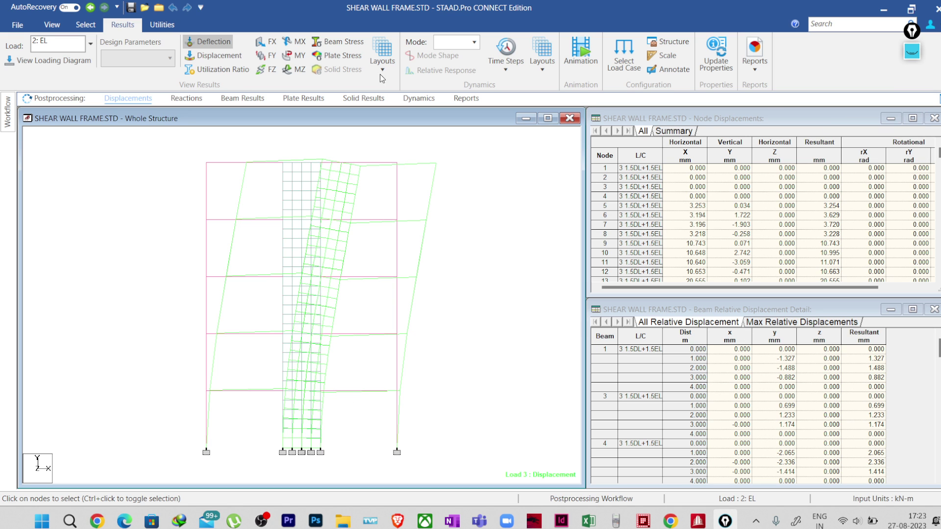
Open the Results Along Line layout for the plate results
{"action": "left_click", "coordinate": [382, 54]}
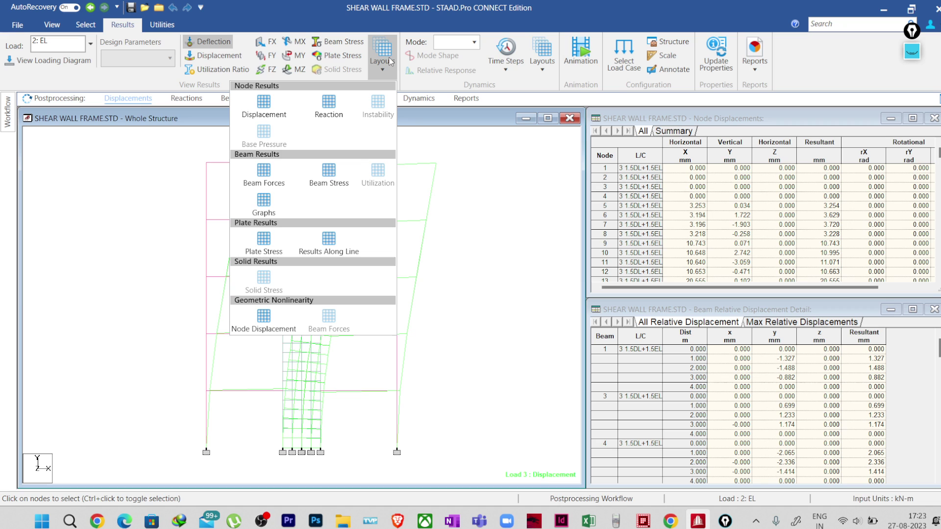
{"action": "left_click", "coordinate": [330, 240]}
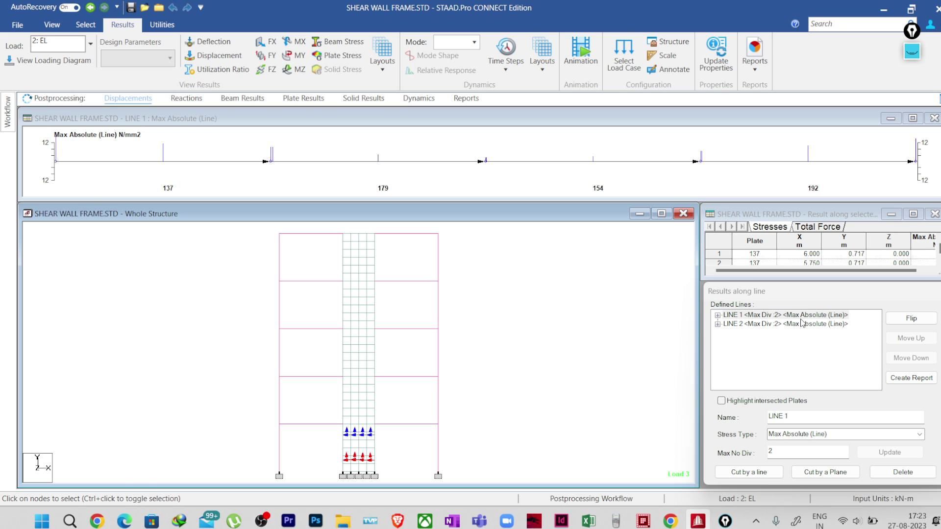
Delete both existing cut lines, LINE 1 and LINE 2, from the defined lines
{"action": "left_click", "coordinate": [906, 473]}
{"action": "left_click", "coordinate": [905, 475]}
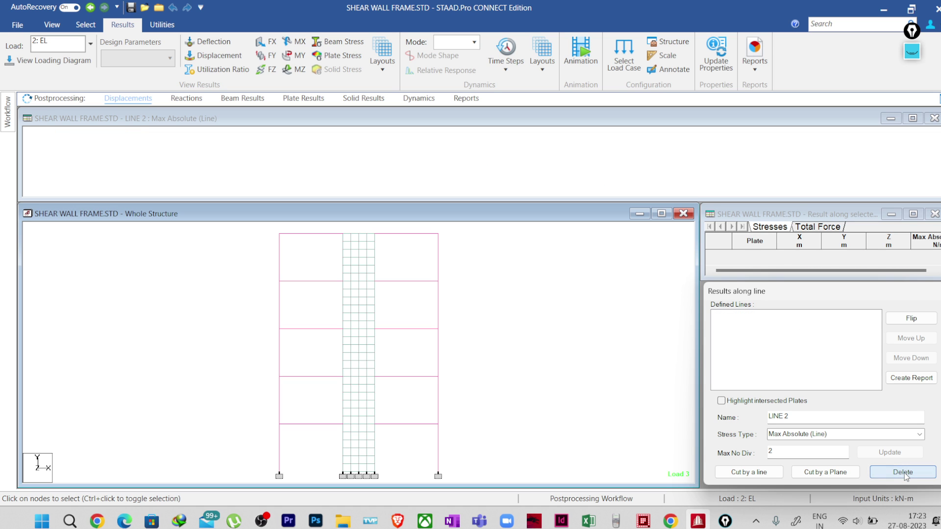
{"action": "left_click", "coordinate": [381, 389]}
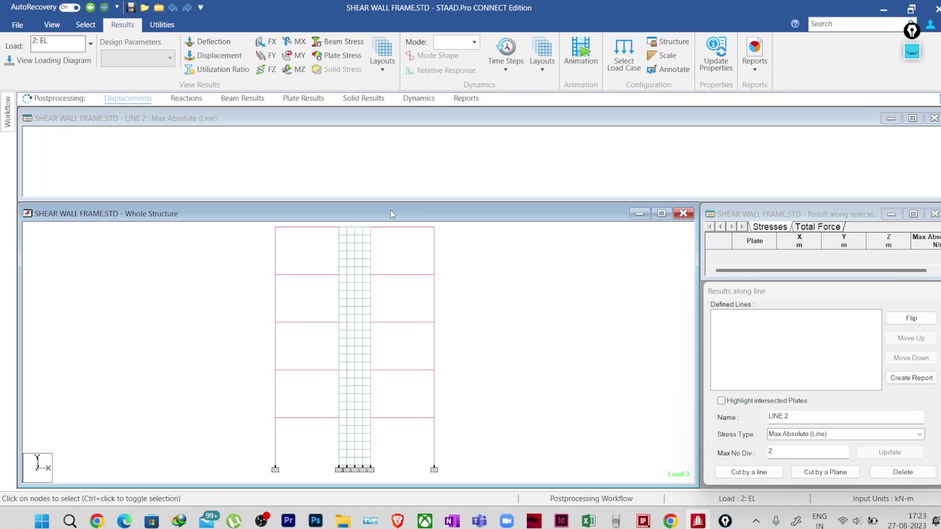
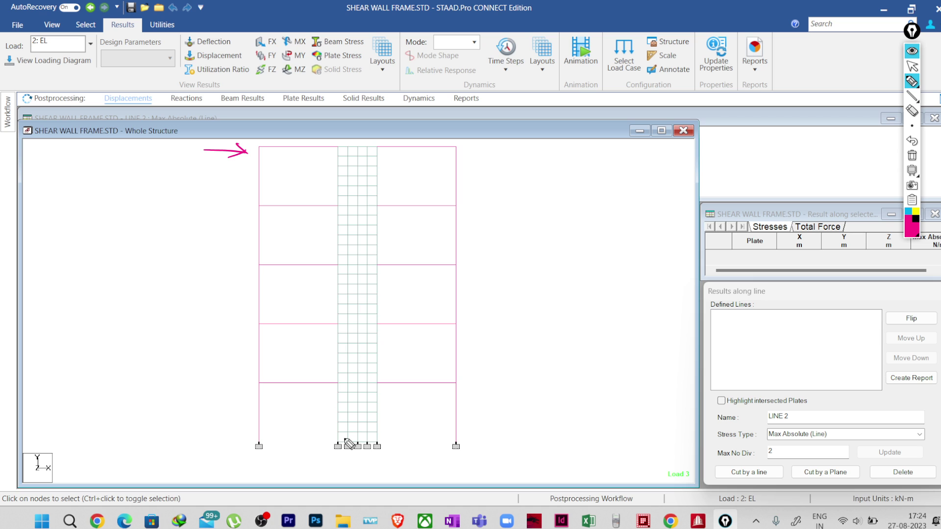
Mark three horizontal pen strokes across the shear wall at different storeys and clear all annotations
{"action": "mouse_move", "coordinate": [338, 427]}
{"action": "left_mouse_down"}
{"action": "mouse_move", "coordinate": [378, 426]}
{"action": "mouse_move", "coordinate": [368, 433]}
{"action": "left_mouse_up"}
{"action": "mouse_move", "coordinate": [376, 366]}
{"action": "left_mouse_down"}
{"action": "mouse_move", "coordinate": [337, 366]}
{"action": "mouse_move", "coordinate": [345, 369]}
{"action": "left_mouse_up"}
{"action": "left_click_drag", "start_coordinate": [340, 302], "coordinate": [378, 303]}
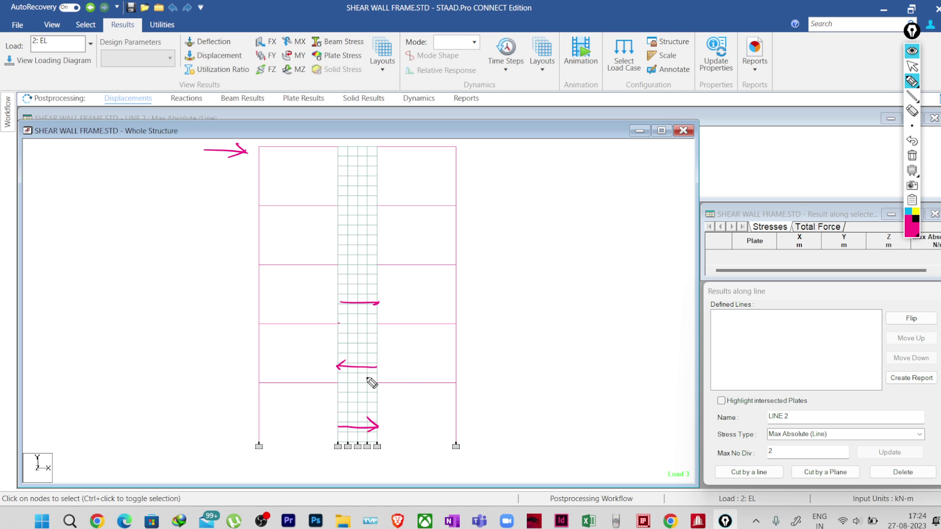
{"action": "left_click", "coordinate": [913, 157]}
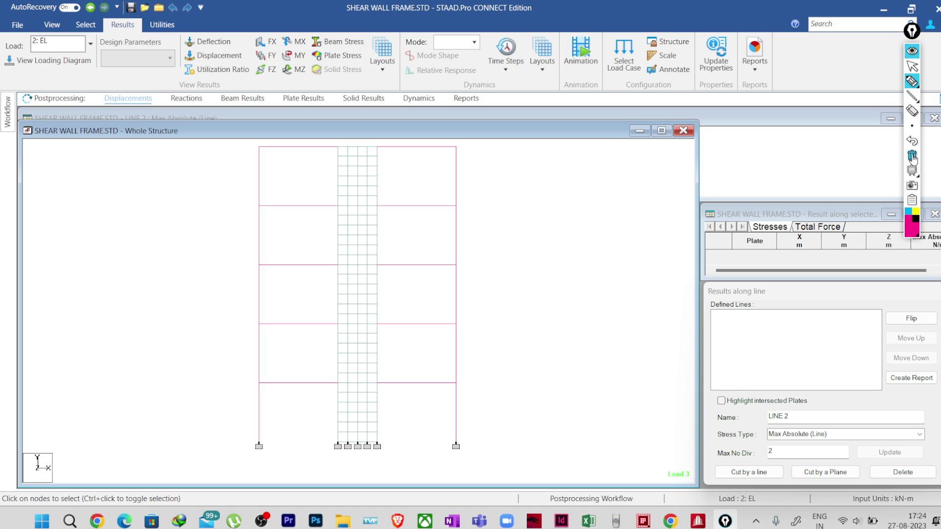
{"action": "left_click", "coordinate": [912, 66]}
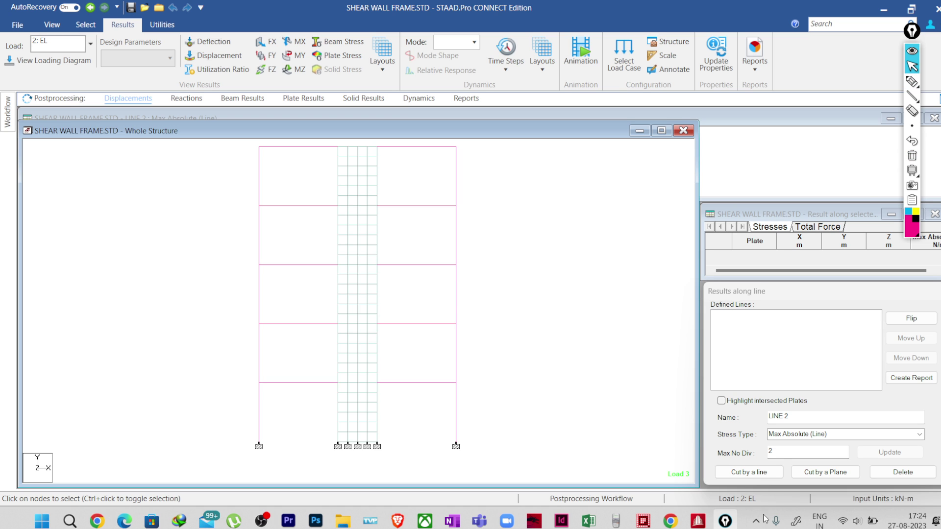
Cut the shear wall by a horizontal line through the second plate row above the base, at about Y = 0.71 m
{"action": "left_click", "coordinate": [757, 469]}
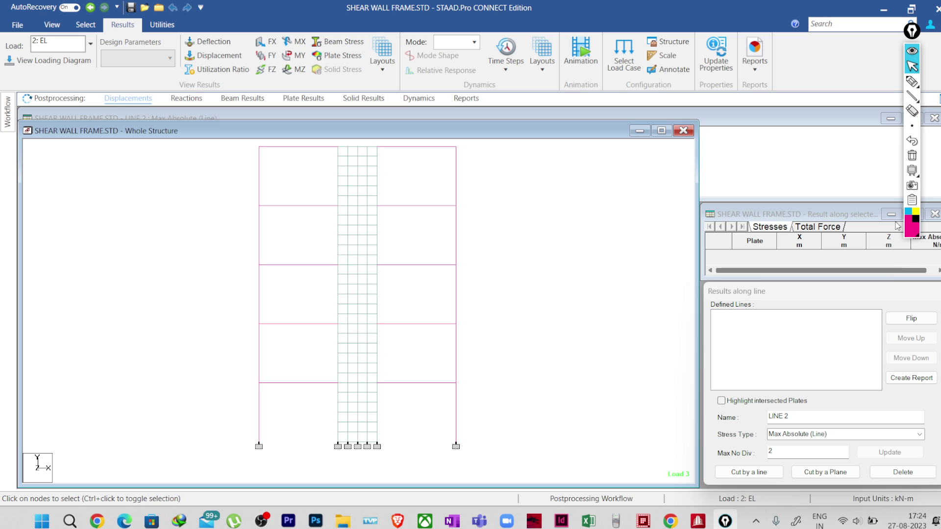
{"action": "left_click", "coordinate": [749, 475]}
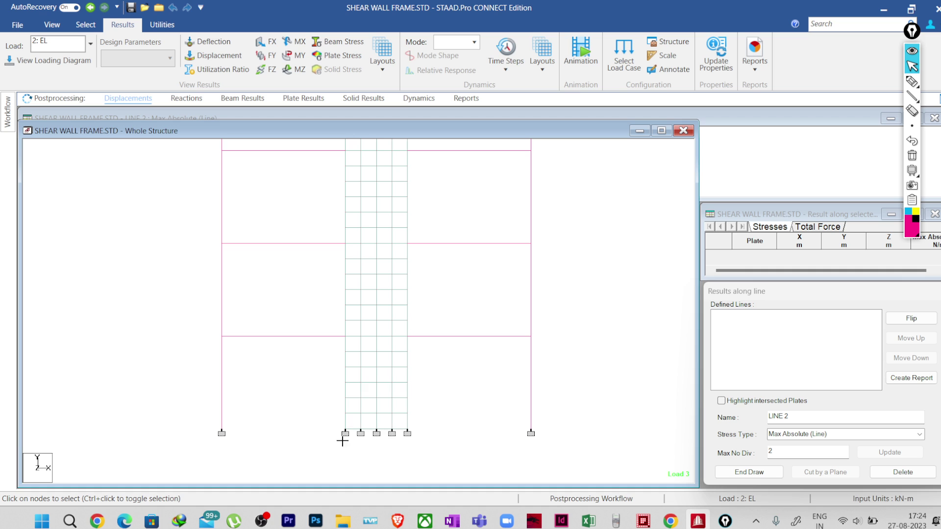
{"action": "left_click", "coordinate": [336, 407]}
{"action": "left_click", "coordinate": [416, 406]}
{"action": "left_click", "coordinate": [381, 301]}
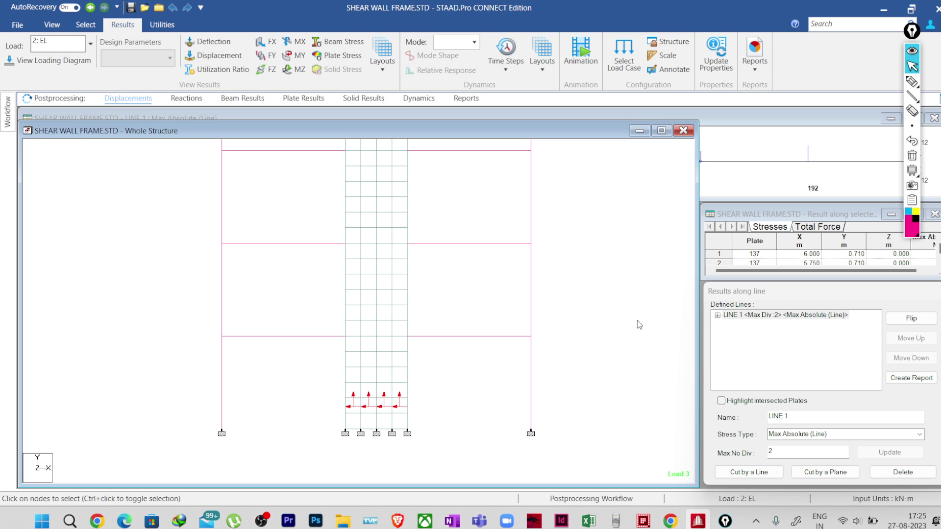
Enlarge the LINE 1 stress diagram to examine the Max Absolute stress along the cut
{"action": "mouse_move", "coordinate": [738, 216]}
{"action": "left_mouse_down"}
{"action": "mouse_move", "coordinate": [699, 199]}
{"action": "mouse_move", "coordinate": [721, 219]}
{"action": "left_mouse_up"}
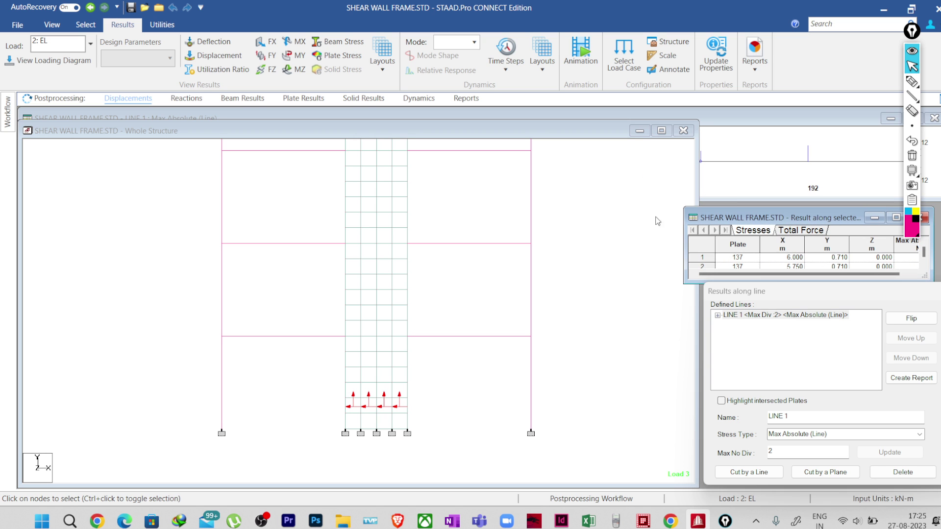
{"action": "left_click_drag", "start_coordinate": [548, 122], "coordinate": [490, 317]}
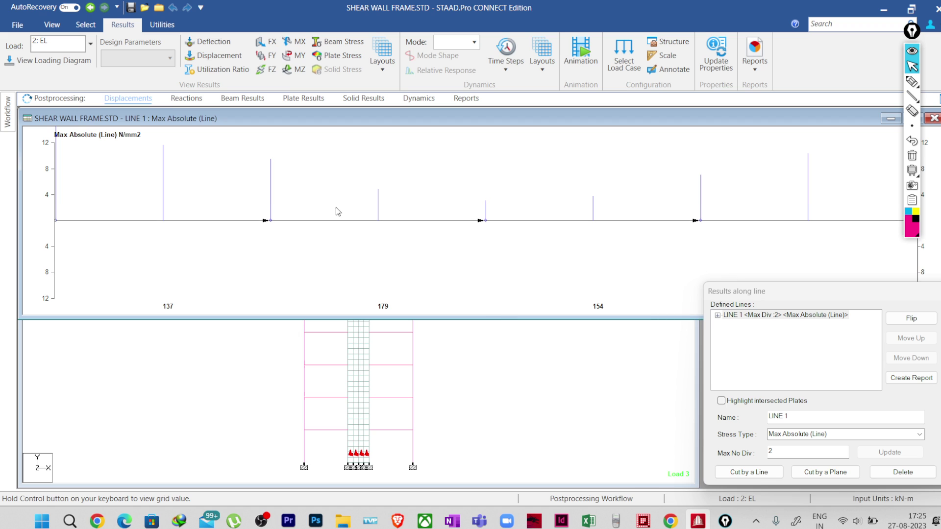
{"action": "left_click", "coordinate": [427, 319]}
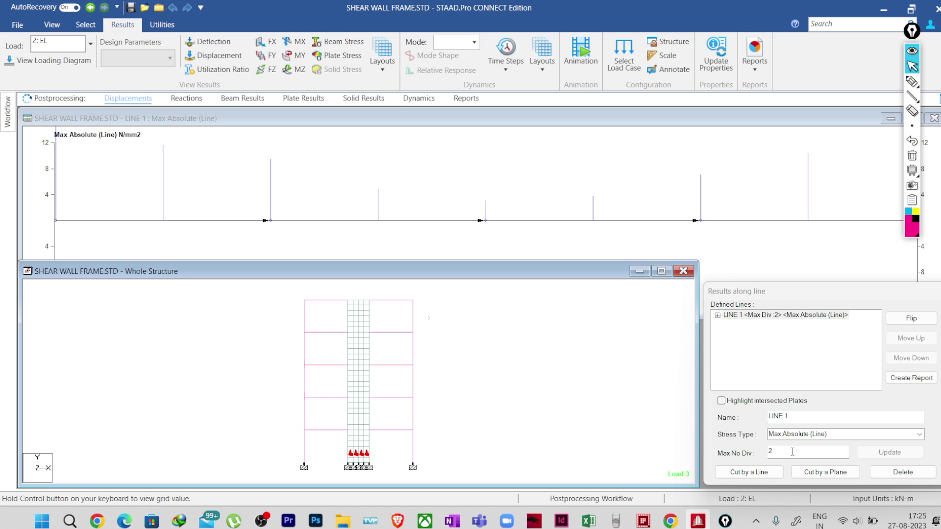
Review the stress types available for LINE 1 without changing the current choice
{"action": "left_click", "coordinate": [823, 437]}
{"action": "left_click", "coordinate": [920, 434]}
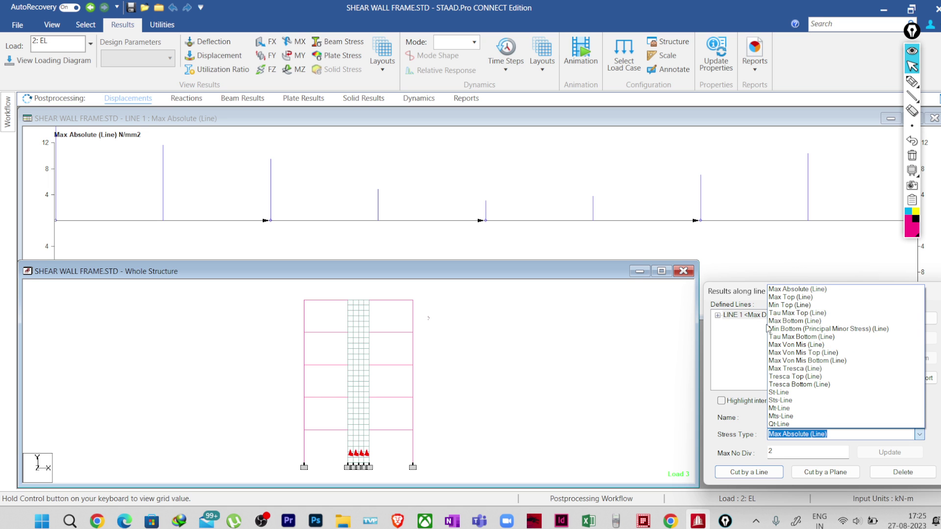
{"action": "left_click", "coordinate": [747, 433]}
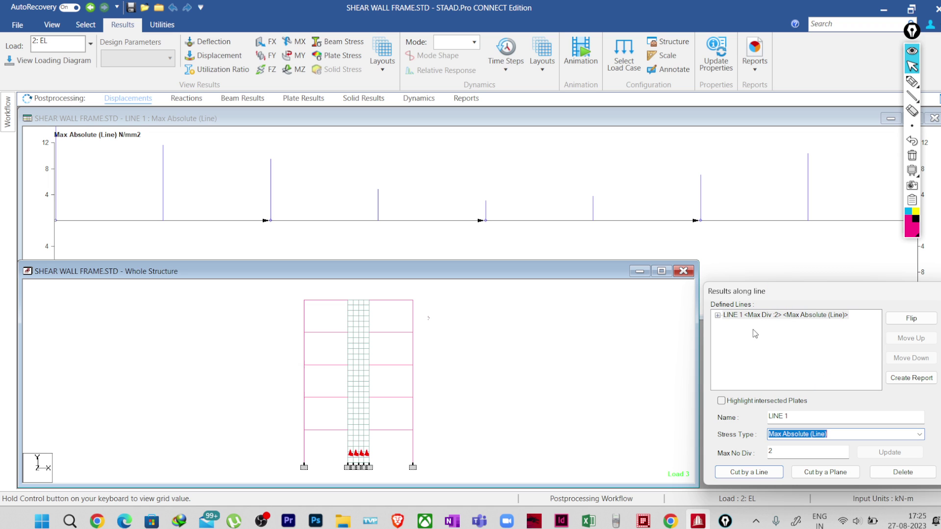
{"action": "left_click", "coordinate": [666, 307]}
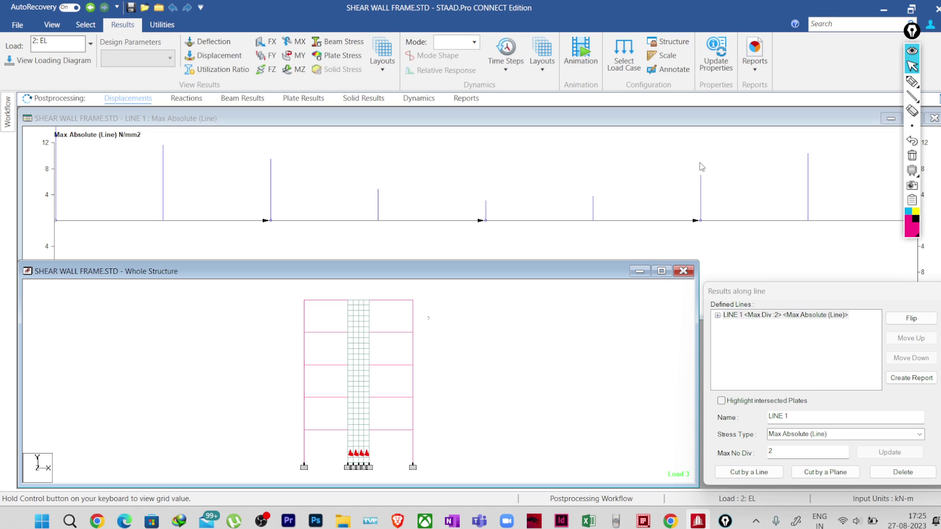
Shrink the LINE 1 stress diagram window to a thin strip and reposition the Results along line dialog below the results table
{"action": "left_click", "coordinate": [706, 113]}
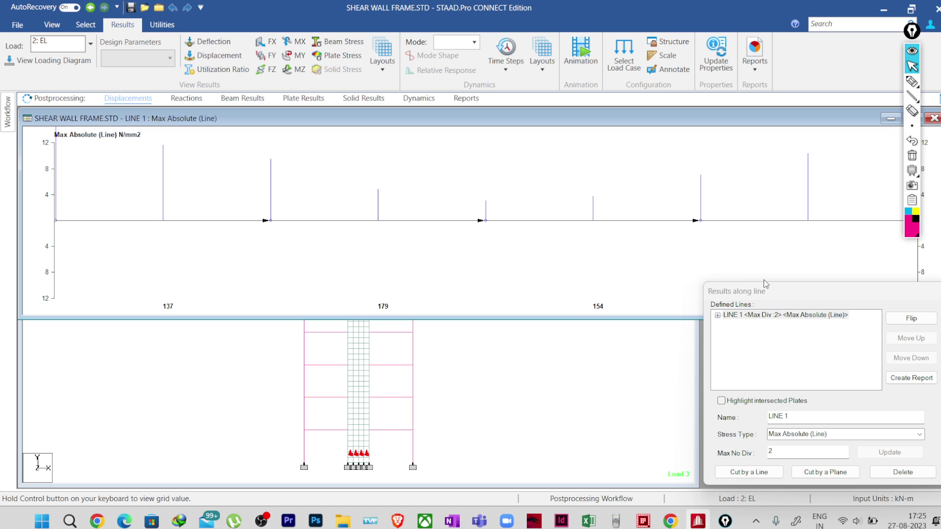
{"action": "left_click", "coordinate": [742, 290]}
{"action": "left_click_drag", "start_coordinate": [714, 294], "coordinate": [711, 367]}
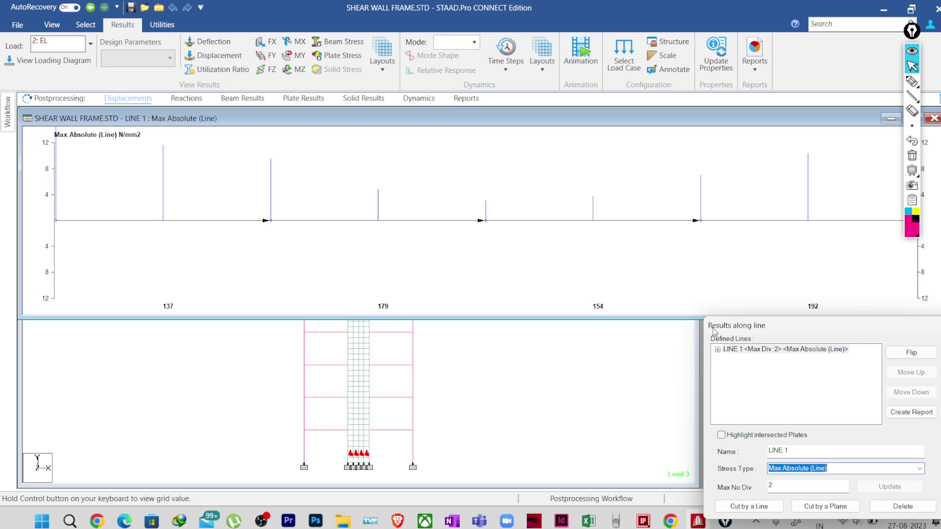
{"action": "left_click_drag", "start_coordinate": [727, 316], "coordinate": [727, 158]}
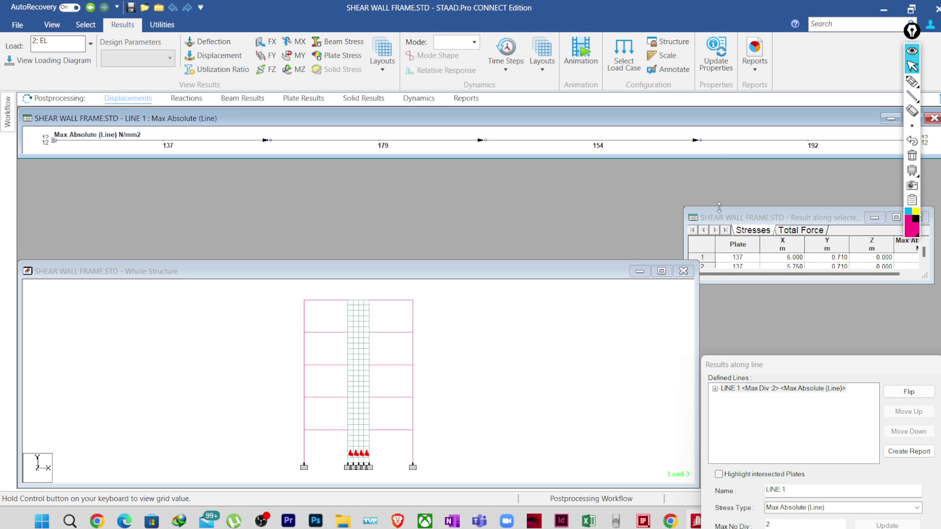
{"action": "left_click_drag", "start_coordinate": [758, 368], "coordinate": [770, 302]}
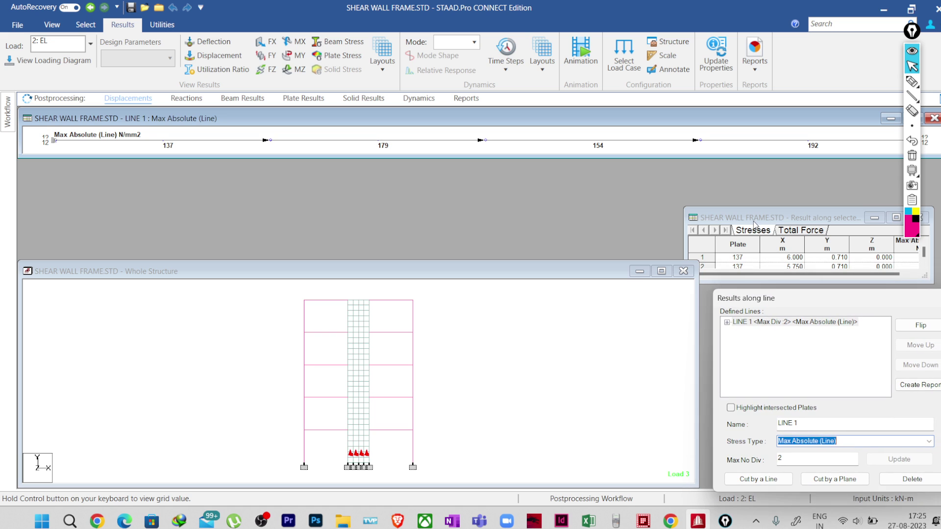
Enlarge the line results table to show all stress rows, and display the Total Force results of the cut in full
{"action": "left_click_drag", "start_coordinate": [754, 222], "coordinate": [533, 173]}
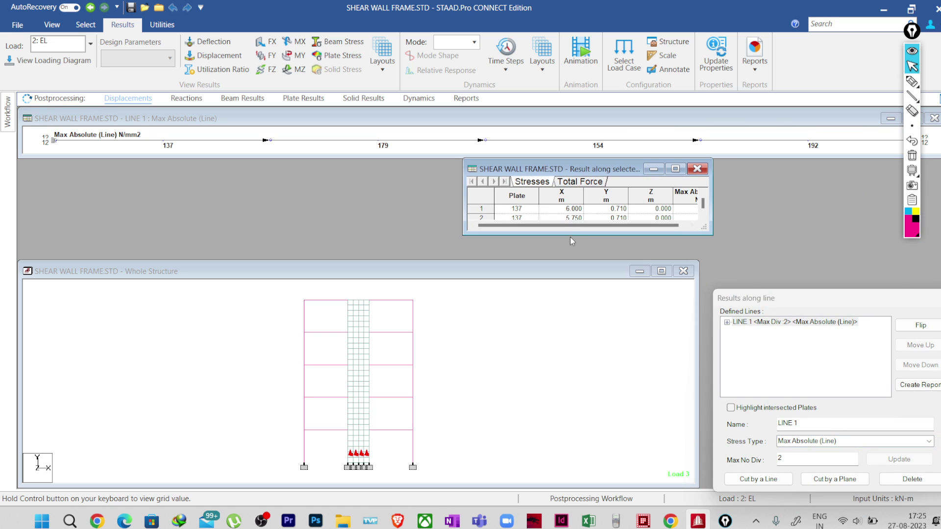
{"action": "left_click_drag", "start_coordinate": [571, 235], "coordinate": [632, 361]}
{"action": "left_click_drag", "start_coordinate": [712, 239], "coordinate": [915, 241]}
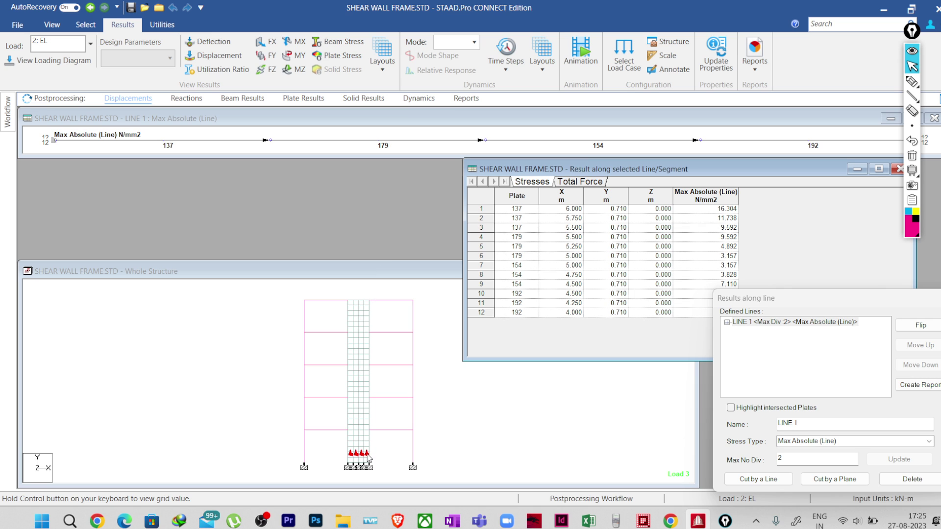
{"action": "left_click", "coordinate": [580, 183]}
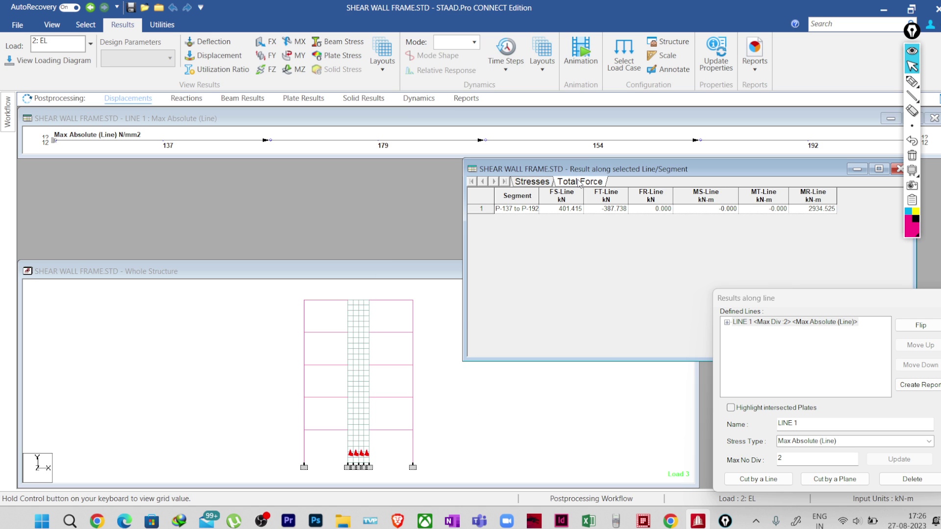
{"action": "left_click_drag", "start_coordinate": [464, 268], "coordinate": [288, 266]}
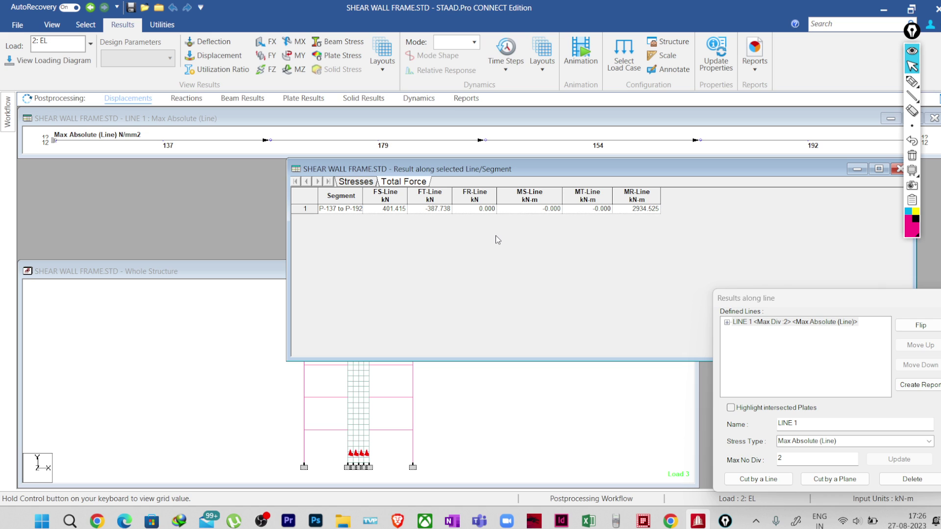
Annotate the wall base with a clockwise moment arrow and sketch an axis diagram with a rotation arrow beside the frame
{"action": "left_click", "coordinate": [911, 81]}
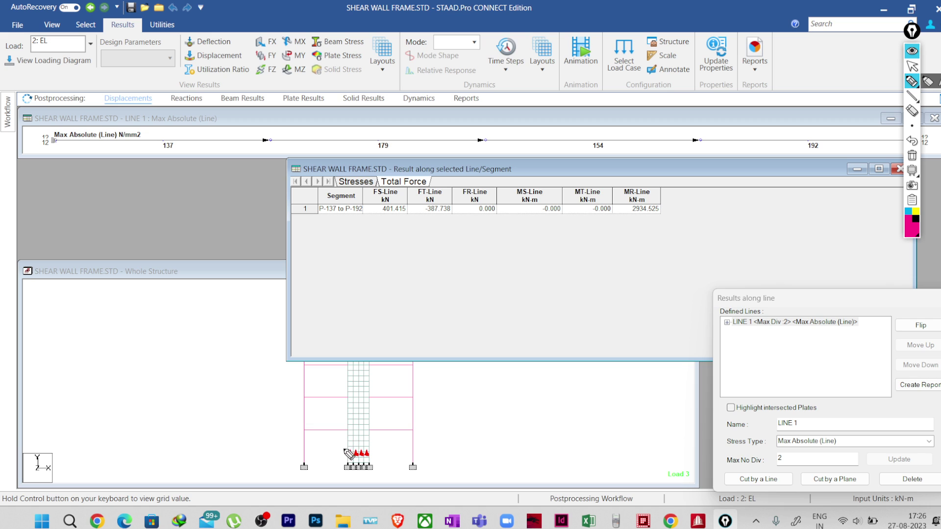
{"action": "mouse_move", "coordinate": [345, 455]}
{"action": "left_mouse_down"}
{"action": "mouse_move", "coordinate": [371, 436]}
{"action": "mouse_move", "coordinate": [381, 445]}
{"action": "mouse_move", "coordinate": [375, 455]}
{"action": "left_mouse_up"}
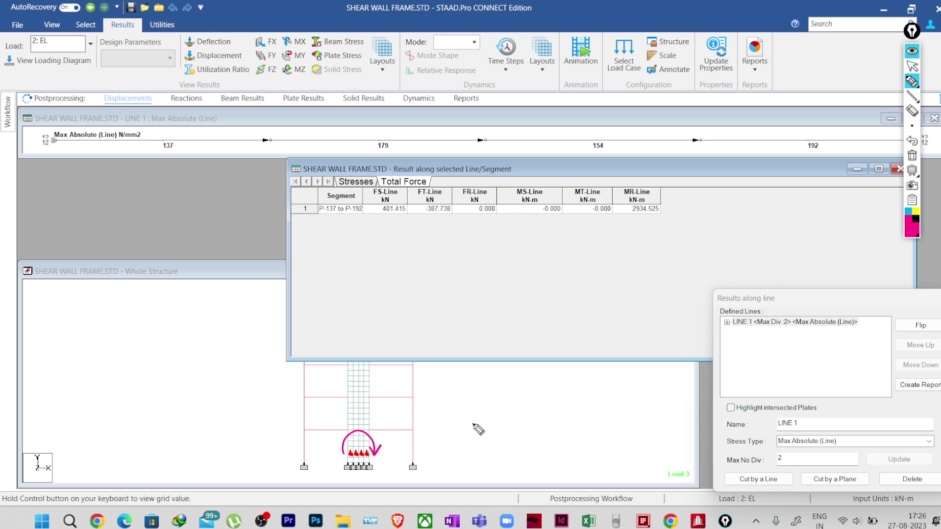
{"action": "mouse_move", "coordinate": [472, 425]}
{"action": "left_mouse_down"}
{"action": "mouse_move", "coordinate": [567, 428]}
{"action": "mouse_move", "coordinate": [561, 440]}
{"action": "mouse_move", "coordinate": [517, 434]}
{"action": "mouse_move", "coordinate": [534, 471]}
{"action": "left_mouse_up"}
{"action": "mouse_move", "coordinate": [523, 463]}
{"action": "left_mouse_down"}
{"action": "mouse_move", "coordinate": [534, 471]}
{"action": "mouse_move", "coordinate": [509, 452]}
{"action": "mouse_move", "coordinate": [539, 438]}
{"action": "mouse_move", "coordinate": [549, 454]}
{"action": "left_mouse_up"}
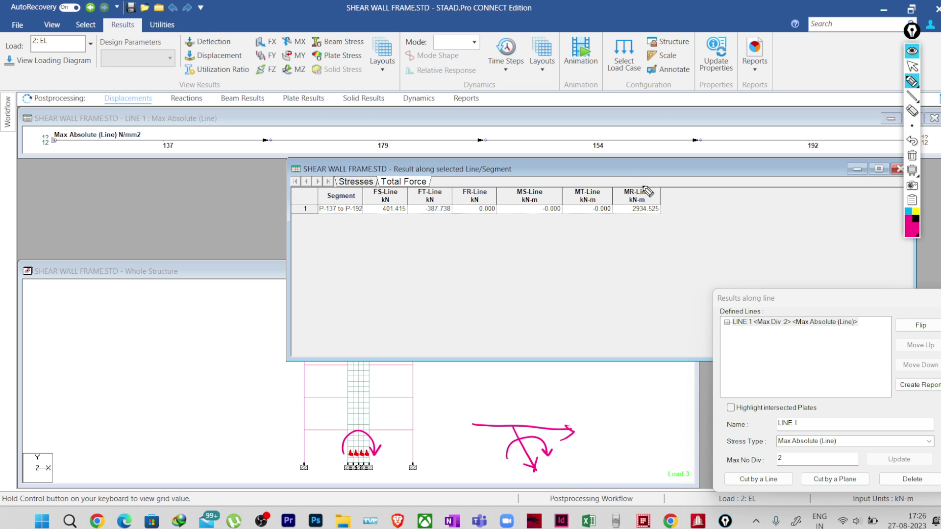
Circle the MR-Line moment with a pointer arrow and draw a second clockwise moment arrow higher on the wall
{"action": "mouse_move", "coordinate": [665, 195]}
{"action": "left_mouse_down"}
{"action": "mouse_move", "coordinate": [623, 185]}
{"action": "mouse_move", "coordinate": [619, 215]}
{"action": "mouse_move", "coordinate": [650, 228]}
{"action": "mouse_move", "coordinate": [674, 202]}
{"action": "mouse_move", "coordinate": [640, 183]}
{"action": "left_mouse_up"}
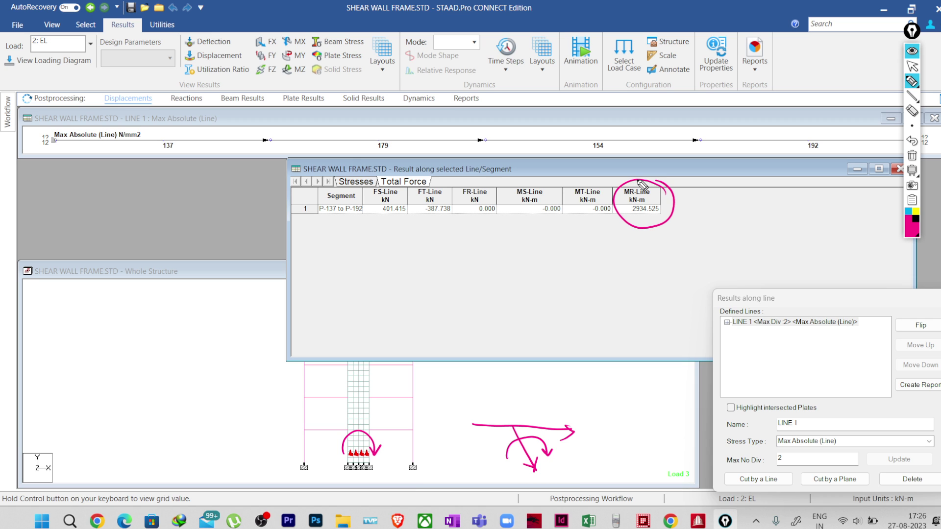
{"action": "mouse_move", "coordinate": [650, 223]}
{"action": "left_mouse_down"}
{"action": "mouse_move", "coordinate": [661, 264]}
{"action": "mouse_move", "coordinate": [665, 250]}
{"action": "left_mouse_up"}
{"action": "left_click_drag", "start_coordinate": [347, 411], "coordinate": [380, 400]}
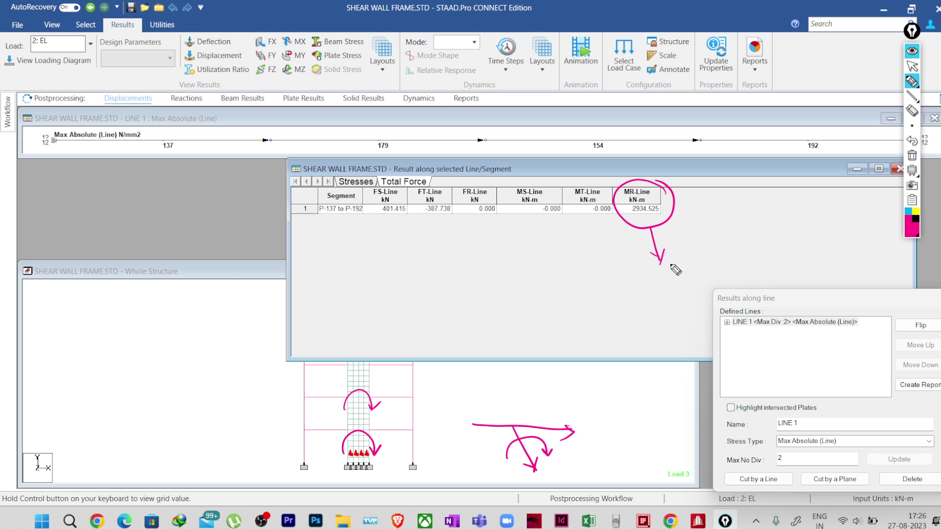
Handwrite the note "Inplane Bending Moment (Major BM)" at the MR-Line pointer arrow, correcting the miswritten second word
{"action": "mouse_move", "coordinate": [675, 270]}
{"action": "left_mouse_down"}
{"action": "mouse_move", "coordinate": [782, 207]}
{"action": "mouse_move", "coordinate": [787, 192]}
{"action": "mouse_move", "coordinate": [825, 187]}
{"action": "left_mouse_up"}
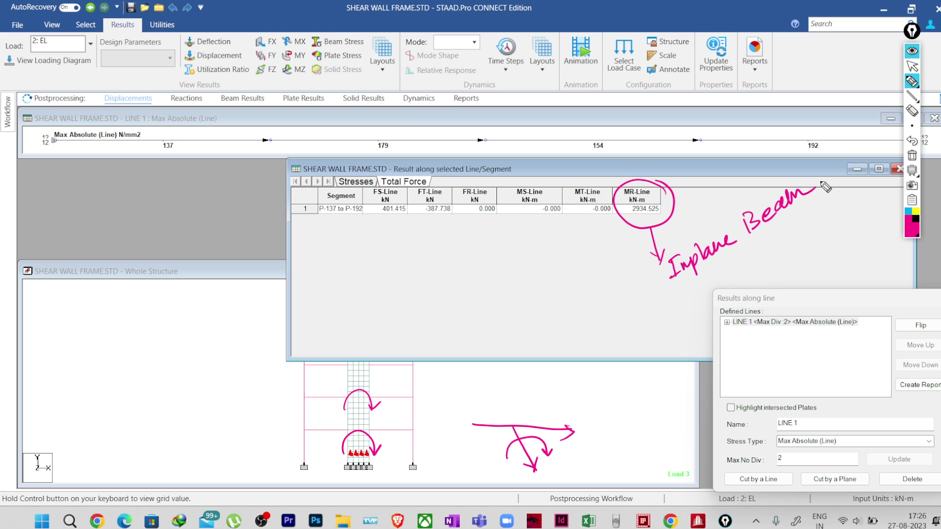
{"action": "key", "text": "e"}
{"action": "key", "text": "p"}
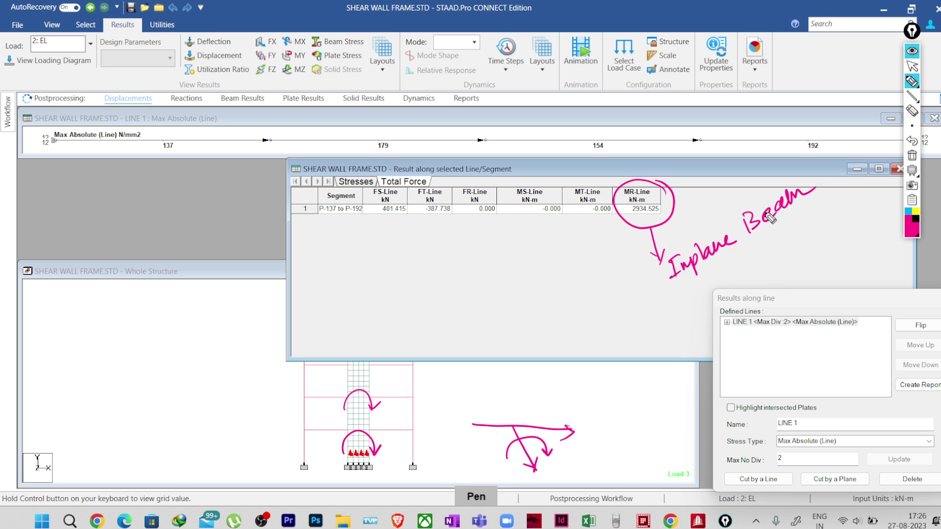
{"action": "key", "text": "e"}
{"action": "left_click", "coordinate": [796, 203]}
{"action": "key", "text": "p"}
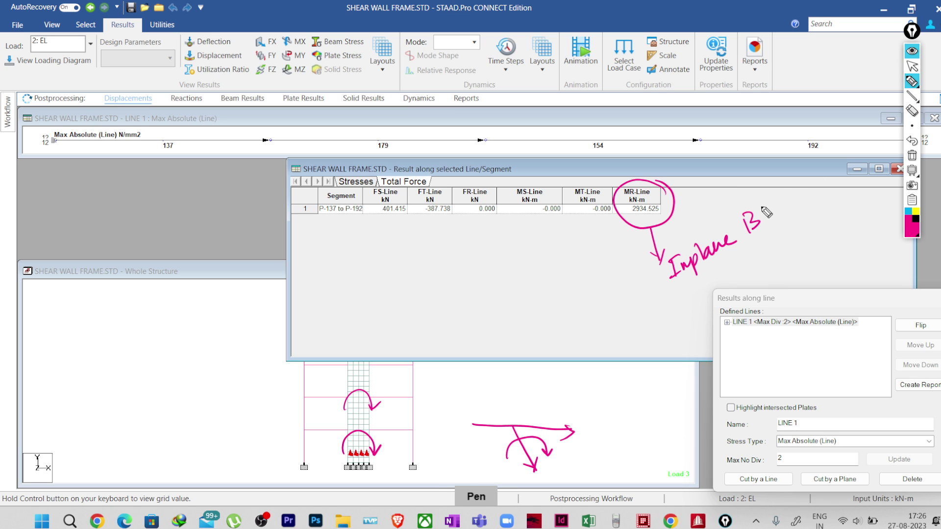
{"action": "mouse_move", "coordinate": [764, 209]}
{"action": "left_mouse_down"}
{"action": "mouse_move", "coordinate": [778, 195]}
{"action": "mouse_move", "coordinate": [796, 205]}
{"action": "mouse_move", "coordinate": [809, 190]}
{"action": "mouse_move", "coordinate": [822, 216]}
{"action": "mouse_move", "coordinate": [820, 188]}
{"action": "left_mouse_up"}
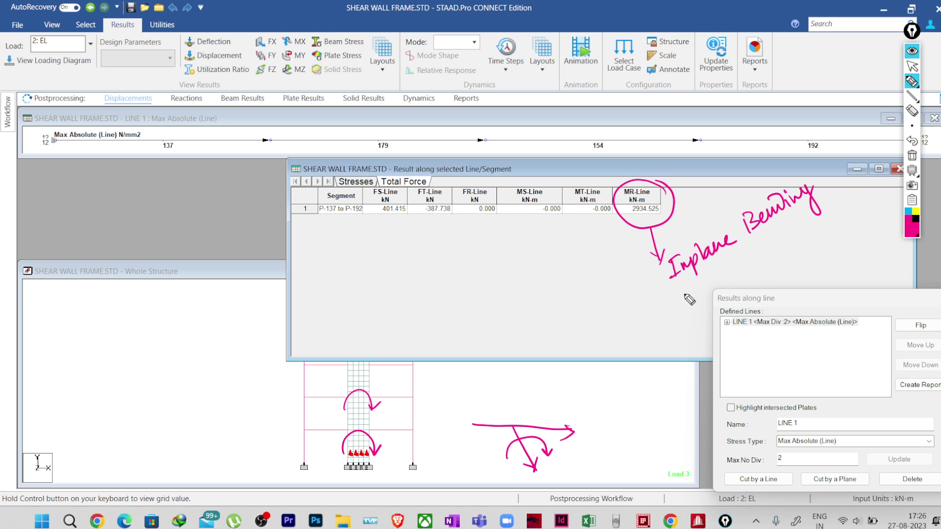
{"action": "mouse_move", "coordinate": [686, 295]}
{"action": "left_mouse_down"}
{"action": "mouse_move", "coordinate": [764, 247]}
{"action": "mouse_move", "coordinate": [778, 254]}
{"action": "mouse_move", "coordinate": [791, 239]}
{"action": "mouse_move", "coordinate": [792, 250]}
{"action": "mouse_move", "coordinate": [803, 222]}
{"action": "mouse_move", "coordinate": [828, 220]}
{"action": "mouse_move", "coordinate": [849, 222]}
{"action": "left_mouse_up"}
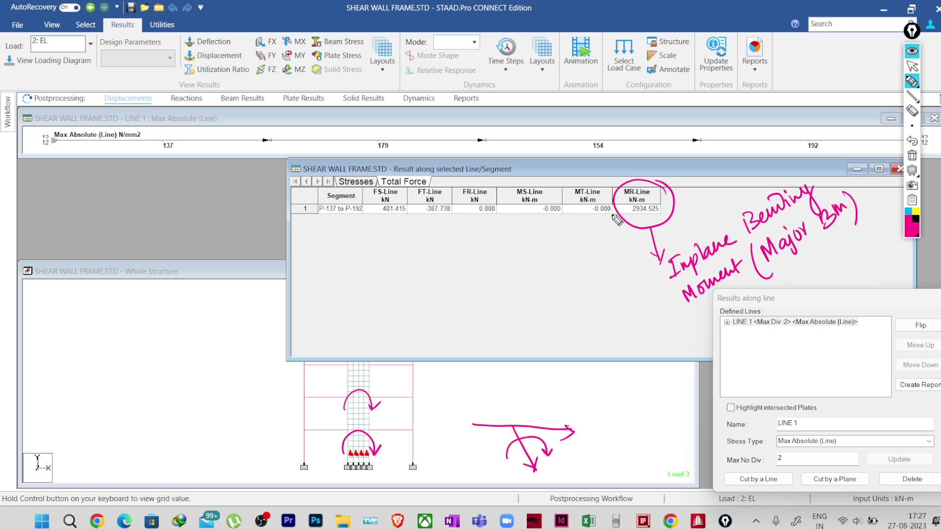
Circle the FS-Line force, draw a pointer arrow from it and label it "Inplane shear"
{"action": "mouse_move", "coordinate": [410, 191]}
{"action": "left_mouse_down"}
{"action": "mouse_move", "coordinate": [385, 181]}
{"action": "mouse_move", "coordinate": [365, 207]}
{"action": "mouse_move", "coordinate": [403, 219]}
{"action": "mouse_move", "coordinate": [406, 184]}
{"action": "left_mouse_up"}
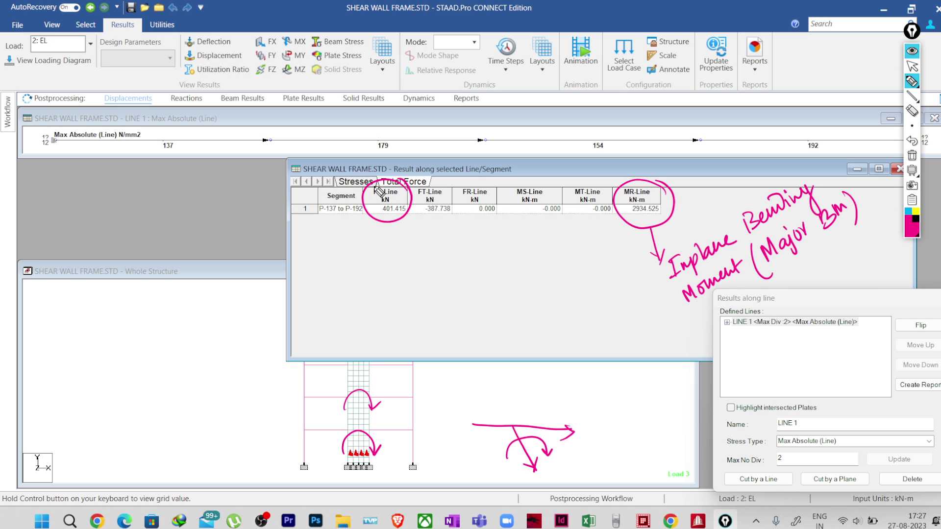
{"action": "mouse_move", "coordinate": [397, 221]}
{"action": "left_mouse_down"}
{"action": "mouse_move", "coordinate": [408, 254]}
{"action": "mouse_move", "coordinate": [409, 236]}
{"action": "left_mouse_up"}
{"action": "mouse_move", "coordinate": [380, 274]}
{"action": "left_mouse_down"}
{"action": "mouse_move", "coordinate": [418, 281]}
{"action": "mouse_move", "coordinate": [422, 265]}
{"action": "mouse_move", "coordinate": [469, 250]}
{"action": "left_mouse_up"}
{"action": "mouse_move", "coordinate": [409, 314]}
{"action": "left_mouse_down"}
{"action": "mouse_move", "coordinate": [405, 331]}
{"action": "mouse_move", "coordinate": [443, 291]}
{"action": "left_mouse_up"}
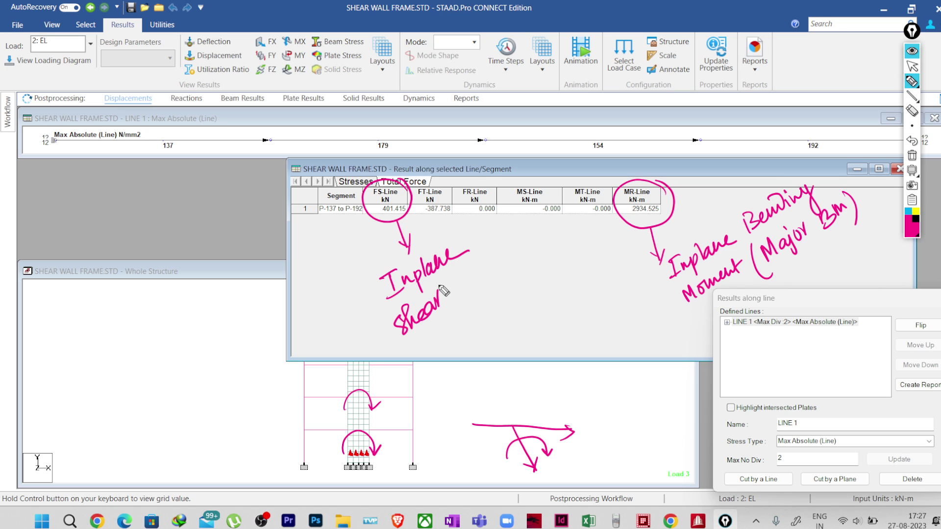
Add "(Major shear)" to the in-plane shear note, underlining the FS-Line value, and circle the FT-Line force with an arrow labelled "Pu"
{"action": "mouse_move", "coordinate": [459, 284]}
{"action": "left_mouse_down"}
{"action": "mouse_move", "coordinate": [459, 308]}
{"action": "mouse_move", "coordinate": [466, 284]}
{"action": "mouse_move", "coordinate": [489, 297]}
{"action": "mouse_move", "coordinate": [493, 272]}
{"action": "mouse_move", "coordinate": [532, 251]}
{"action": "mouse_move", "coordinate": [542, 227]}
{"action": "left_mouse_up"}
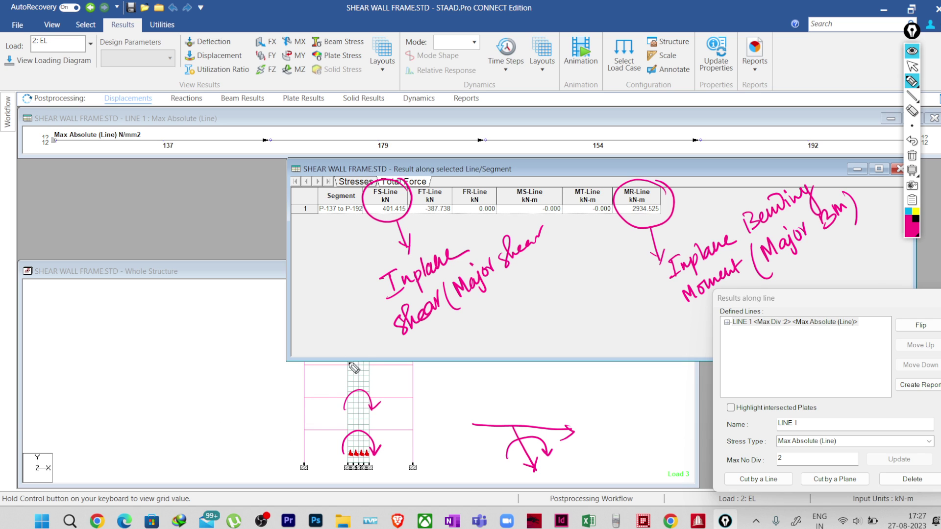
{"action": "left_click_drag", "start_coordinate": [382, 212], "coordinate": [402, 214]}
{"action": "left_click_drag", "start_coordinate": [542, 225], "coordinate": [538, 268]}
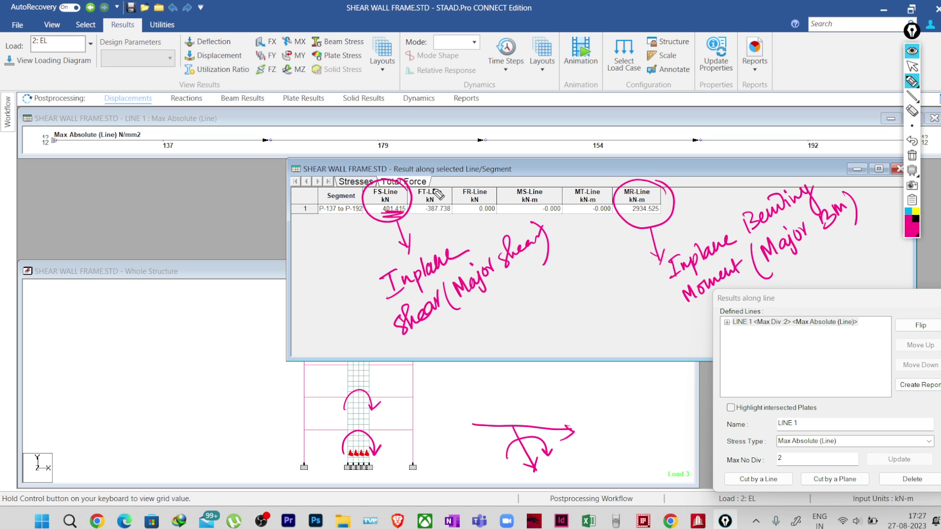
{"action": "mouse_move", "coordinate": [433, 186]}
{"action": "left_mouse_down"}
{"action": "mouse_move", "coordinate": [435, 225]}
{"action": "mouse_move", "coordinate": [460, 201]}
{"action": "mouse_move", "coordinate": [430, 181]}
{"action": "mouse_move", "coordinate": [493, 161]}
{"action": "mouse_move", "coordinate": [503, 171]}
{"action": "mouse_move", "coordinate": [519, 153]}
{"action": "left_mouse_up"}
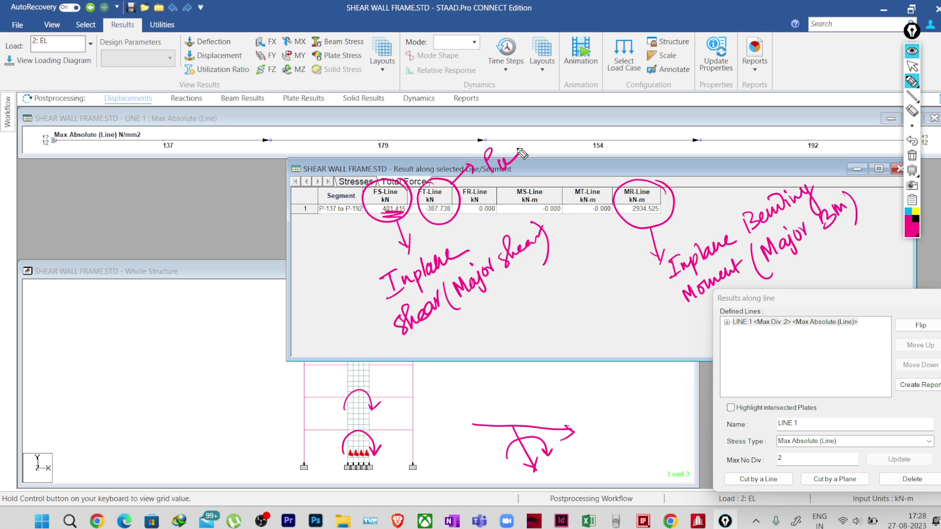
Check the load cases selected in the results setup, highlighting 1.5DL+1.5EL, and close the setup without changes
{"action": "left_click", "coordinate": [912, 66]}
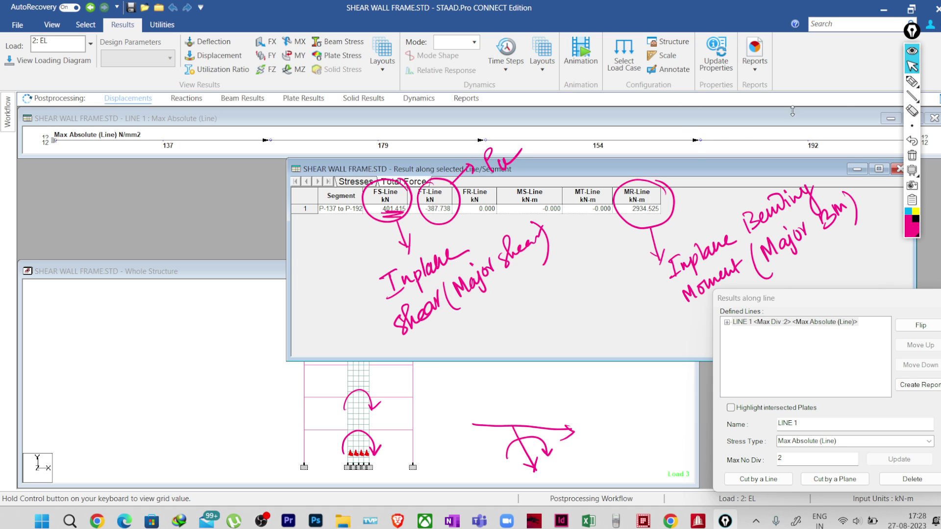
{"action": "left_click", "coordinate": [631, 74]}
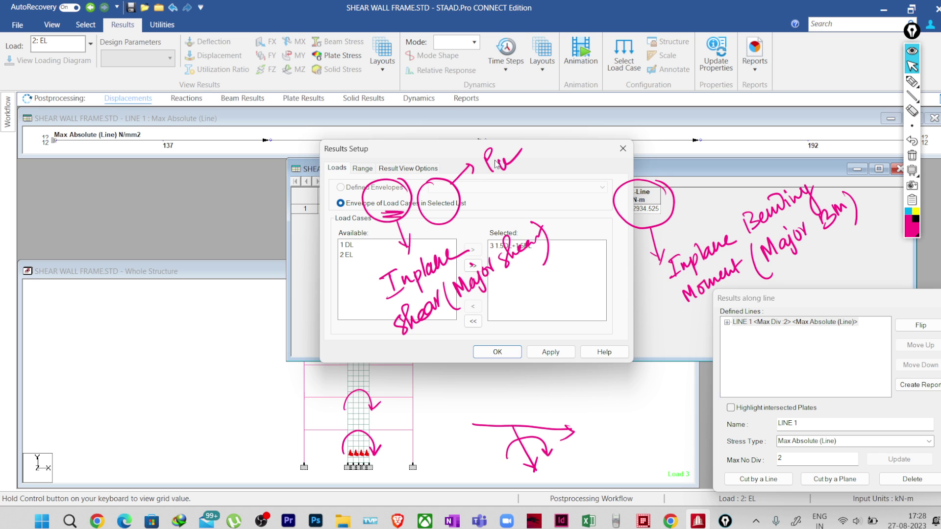
{"action": "left_click_drag", "start_coordinate": [437, 150], "coordinate": [136, 151]}
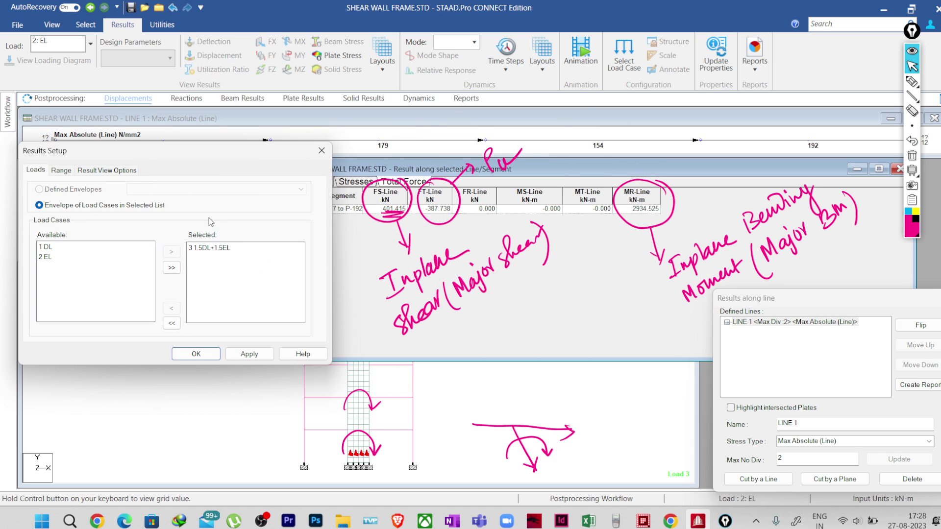
{"action": "left_click", "coordinate": [208, 248]}
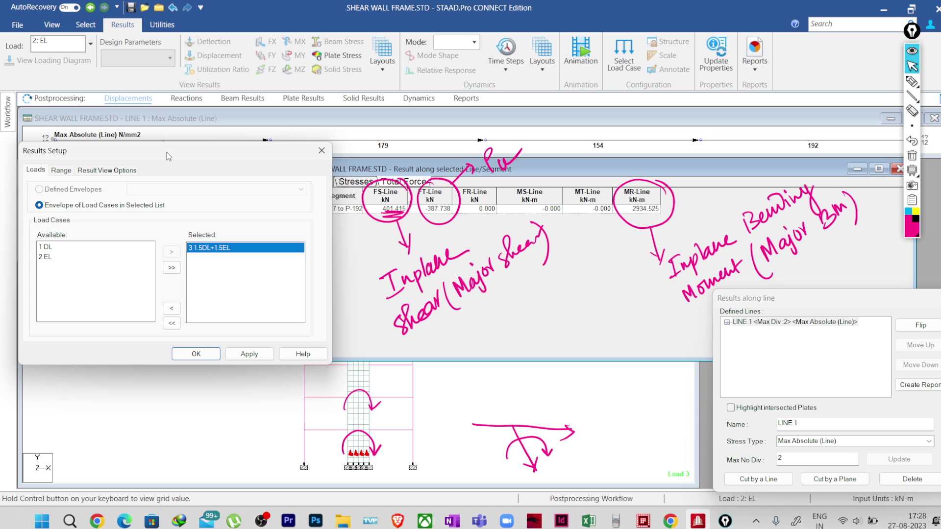
{"action": "left_click_drag", "start_coordinate": [162, 149], "coordinate": [116, 123]}
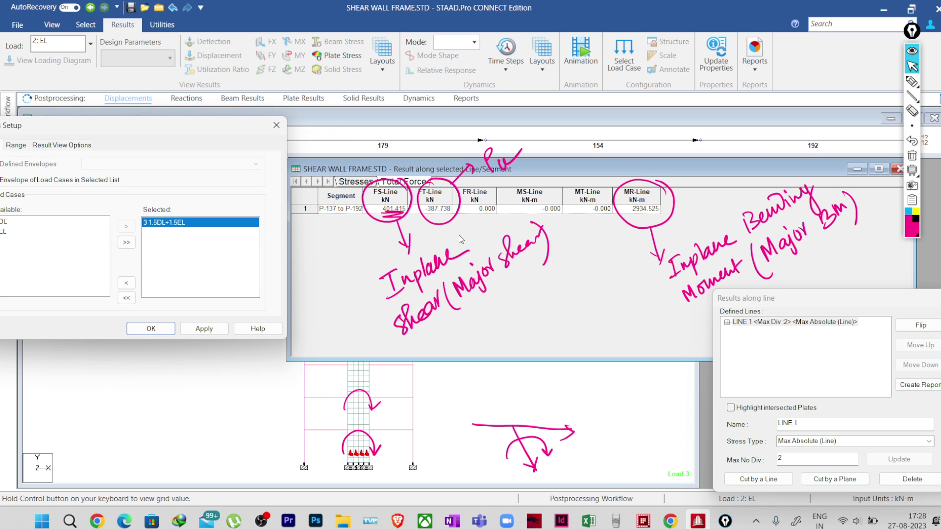
{"action": "left_click_drag", "start_coordinate": [98, 128], "coordinate": [145, 114]}
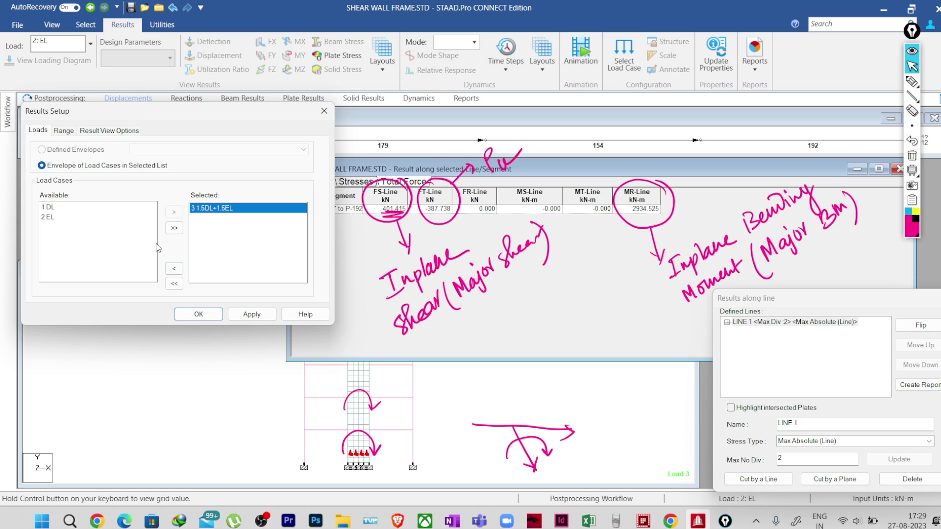
{"action": "left_click", "coordinate": [325, 112]}
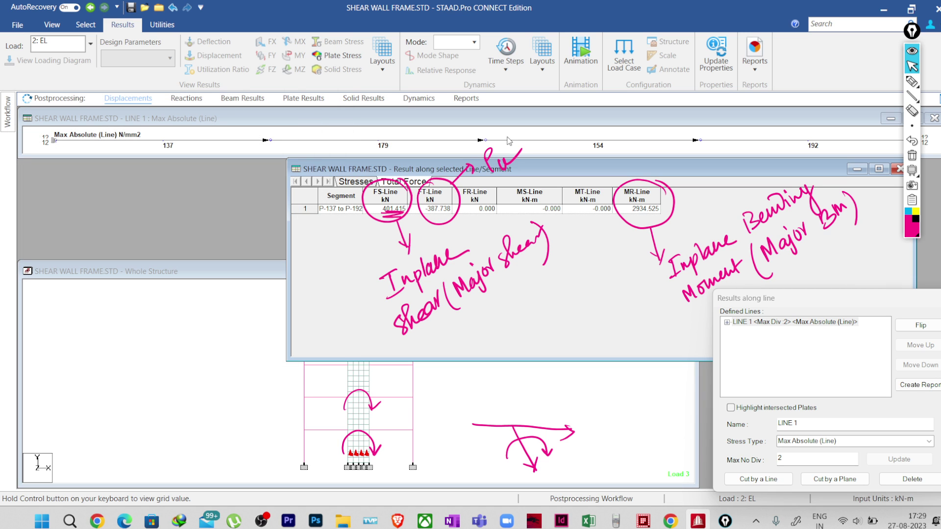
Handwrite an underlined "Axial load" beside "Pu" and a braced list of design forces: Pu, Mu (major), Mu (minor) and Vu
{"action": "left_click", "coordinate": [912, 81]}
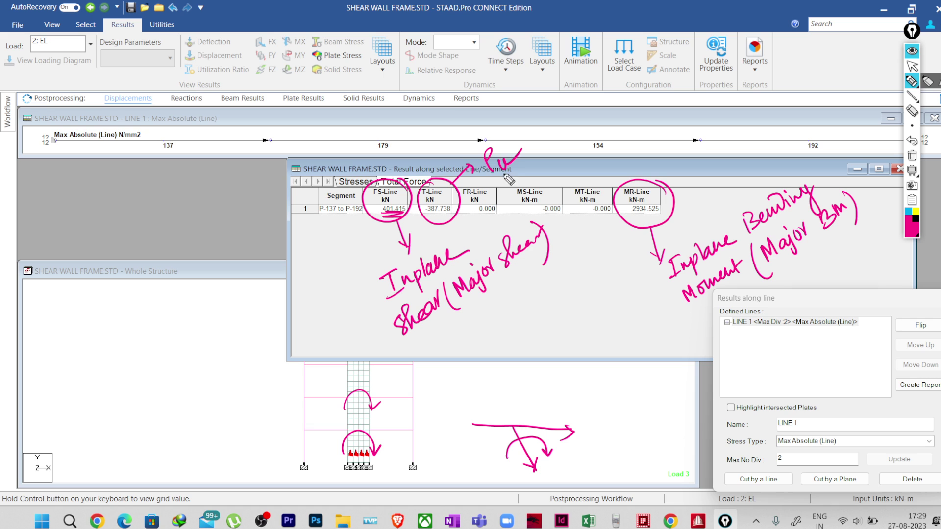
{"action": "mouse_move", "coordinate": [505, 191]}
{"action": "left_mouse_down"}
{"action": "mouse_move", "coordinate": [544, 162]}
{"action": "mouse_move", "coordinate": [545, 146]}
{"action": "mouse_move", "coordinate": [571, 147]}
{"action": "mouse_move", "coordinate": [595, 115]}
{"action": "mouse_move", "coordinate": [604, 128]}
{"action": "left_mouse_up"}
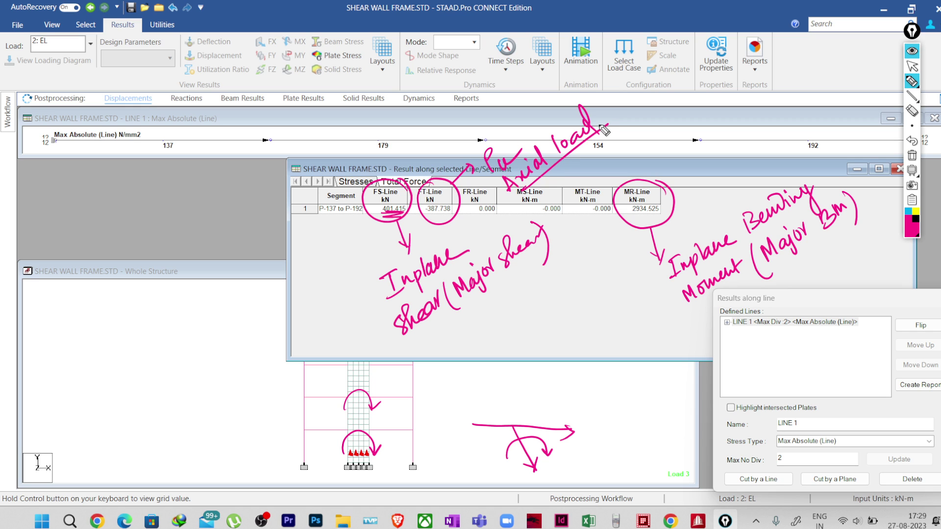
{"action": "mouse_move", "coordinate": [76, 353]}
{"action": "left_mouse_down"}
{"action": "mouse_move", "coordinate": [85, 370]}
{"action": "mouse_move", "coordinate": [118, 365]}
{"action": "left_mouse_up"}
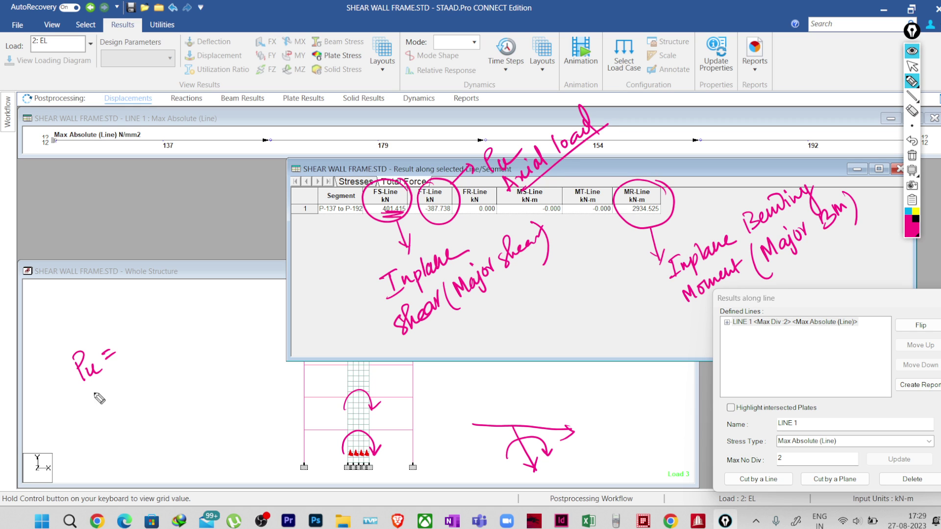
{"action": "mouse_move", "coordinate": [89, 407]}
{"action": "left_mouse_down"}
{"action": "mouse_move", "coordinate": [95, 388]}
{"action": "mouse_move", "coordinate": [107, 405]}
{"action": "left_mouse_up"}
{"action": "mouse_move", "coordinate": [111, 397]}
{"action": "left_mouse_down"}
{"action": "mouse_move", "coordinate": [113, 405]}
{"action": "mouse_move", "coordinate": [149, 391]}
{"action": "mouse_move", "coordinate": [146, 378]}
{"action": "mouse_move", "coordinate": [164, 381]}
{"action": "mouse_move", "coordinate": [172, 354]}
{"action": "left_mouse_up"}
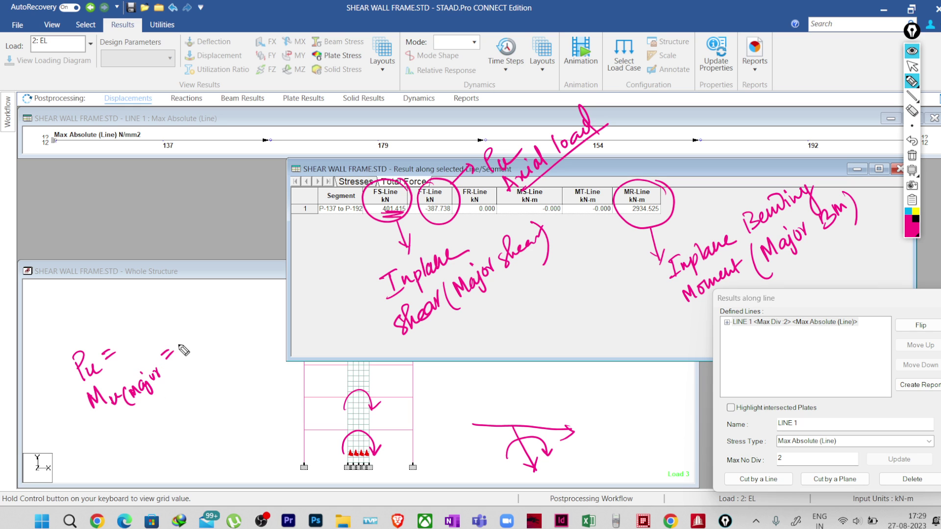
{"action": "mouse_move", "coordinate": [110, 439]}
{"action": "left_mouse_down"}
{"action": "mouse_move", "coordinate": [130, 441]}
{"action": "mouse_move", "coordinate": [140, 428]}
{"action": "mouse_move", "coordinate": [137, 441]}
{"action": "mouse_move", "coordinate": [153, 436]}
{"action": "mouse_move", "coordinate": [147, 425]}
{"action": "mouse_move", "coordinate": [198, 396]}
{"action": "left_mouse_up"}
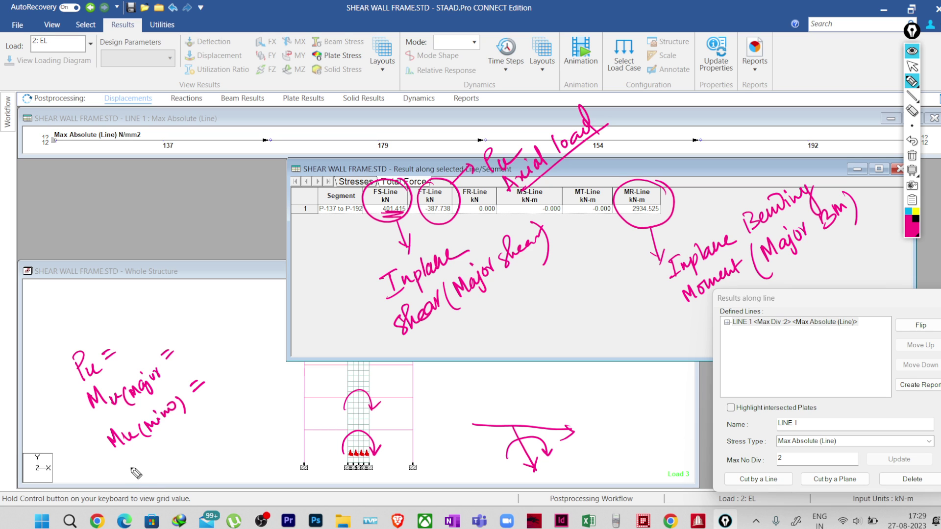
{"action": "mouse_move", "coordinate": [130, 462]}
{"action": "left_mouse_down"}
{"action": "mouse_move", "coordinate": [139, 475]}
{"action": "mouse_move", "coordinate": [167, 450]}
{"action": "mouse_move", "coordinate": [171, 459]}
{"action": "left_mouse_up"}
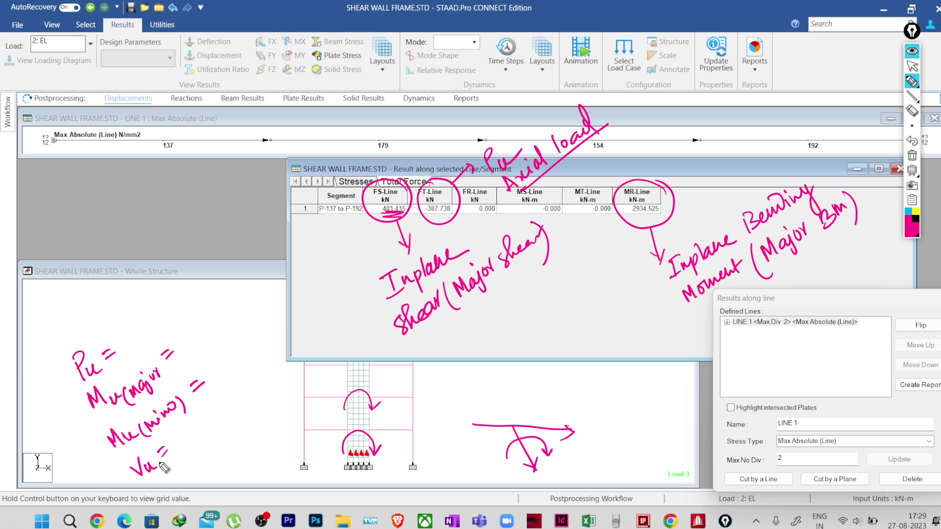
{"action": "left_click_drag", "start_coordinate": [49, 365], "coordinate": [129, 483]}
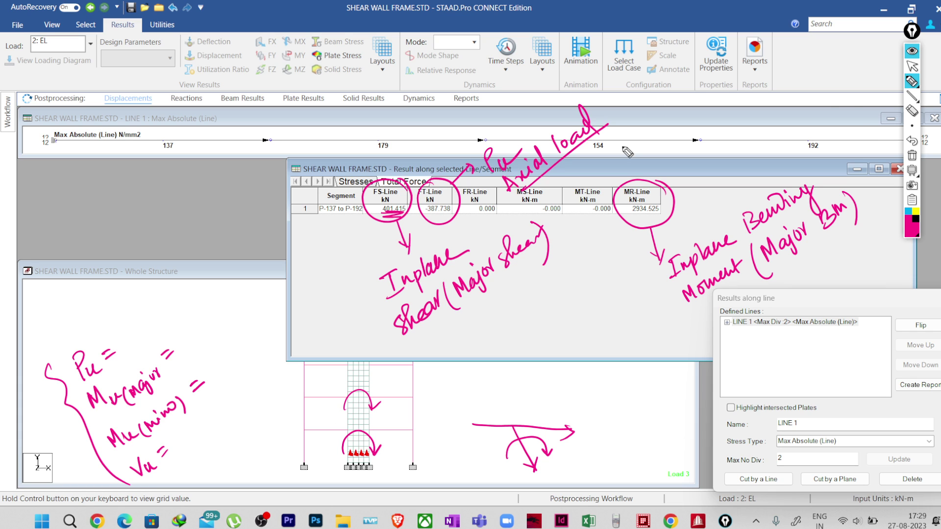
Clear all handwritten annotations and narrow the line results table window to uncover the base of the shear wall
{"action": "left_click", "coordinate": [912, 156]}
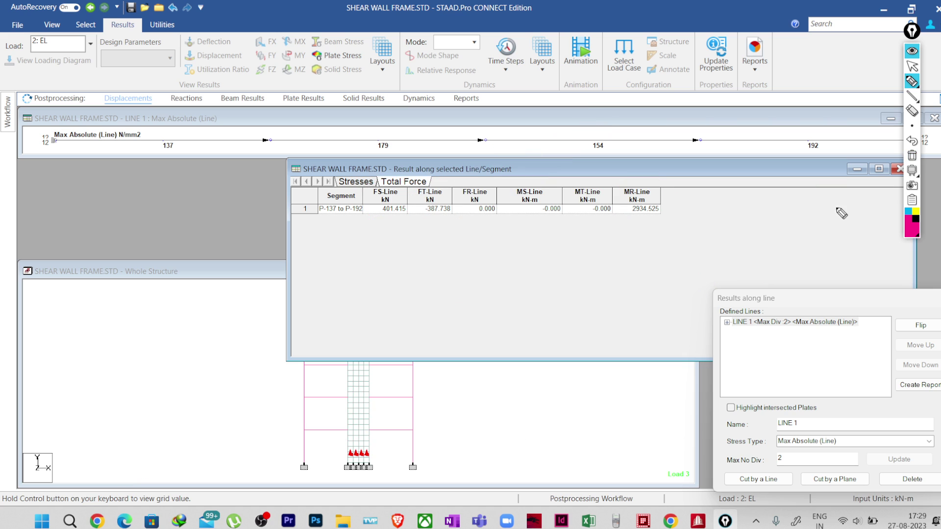
{"action": "left_click", "coordinate": [912, 67]}
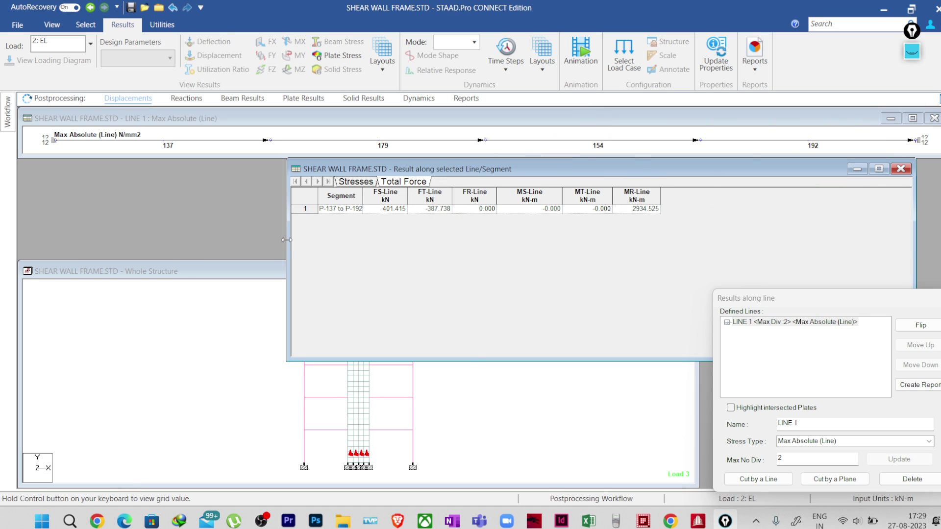
{"action": "left_click_drag", "start_coordinate": [287, 240], "coordinate": [473, 240]}
{"action": "scroll", "coordinate": [368, 449], "scroll_direction": "up", "scroll_amount": 3}
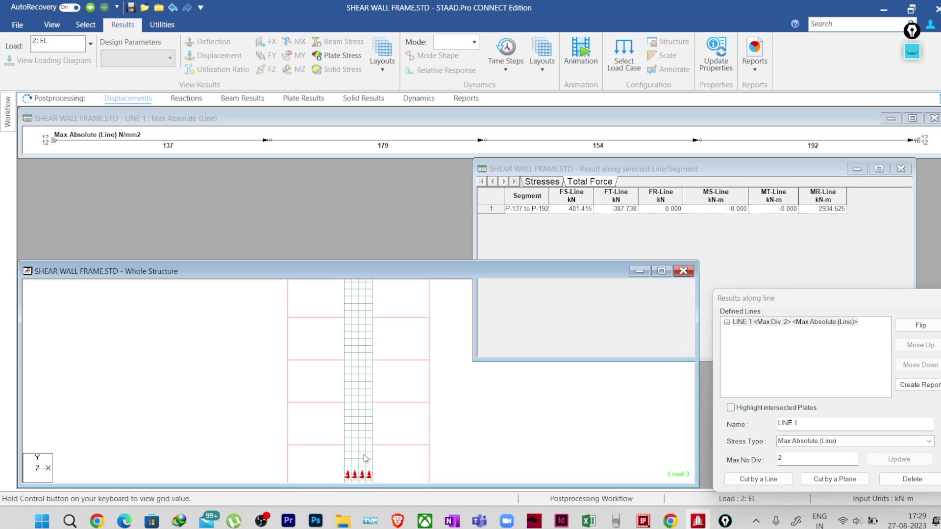
{"action": "scroll", "coordinate": [365, 458], "scroll_direction": "up", "scroll_amount": 2}
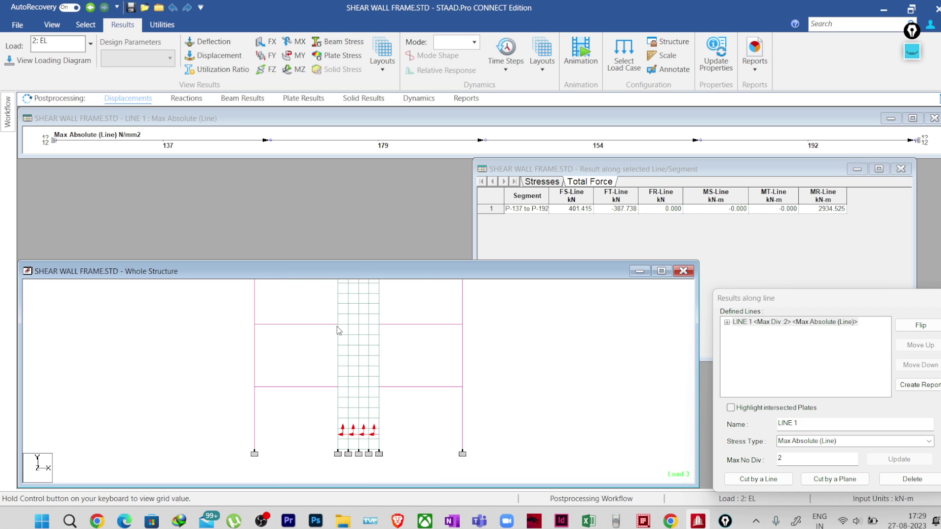
Circle the cut-line arrows at the wall base, erase the markings and leave annotation mode
{"action": "left_click", "coordinate": [912, 51]}
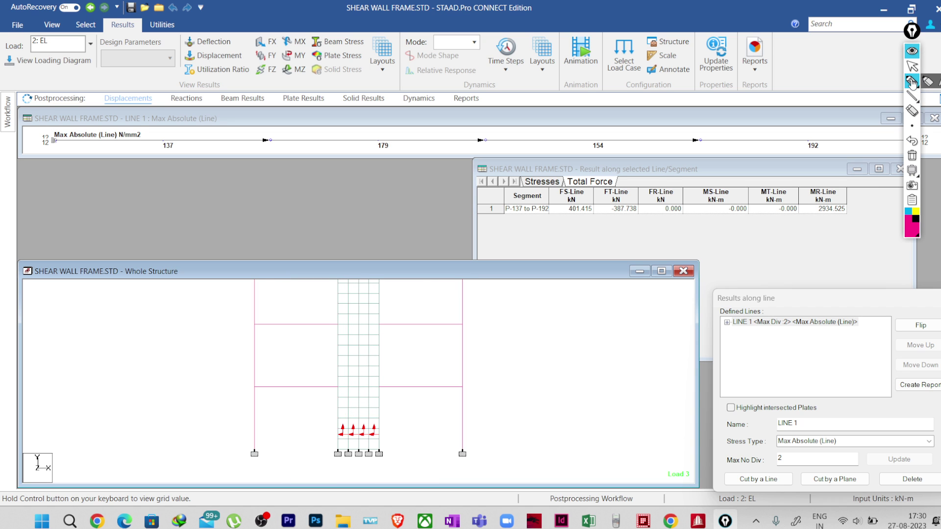
{"action": "left_click", "coordinate": [911, 81]}
{"action": "left_click", "coordinate": [384, 325]}
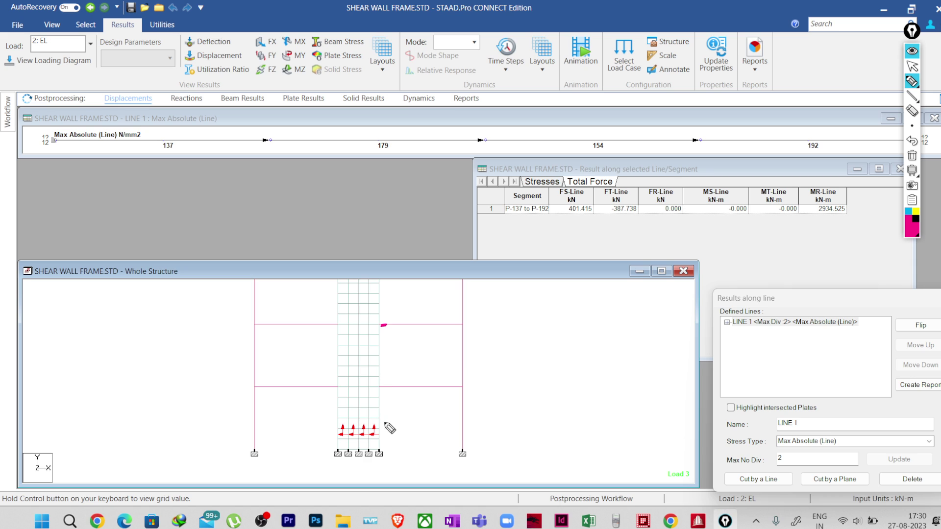
{"action": "mouse_move", "coordinate": [382, 418]}
{"action": "left_mouse_down"}
{"action": "mouse_move", "coordinate": [326, 436]}
{"action": "mouse_move", "coordinate": [360, 417]}
{"action": "left_mouse_up"}
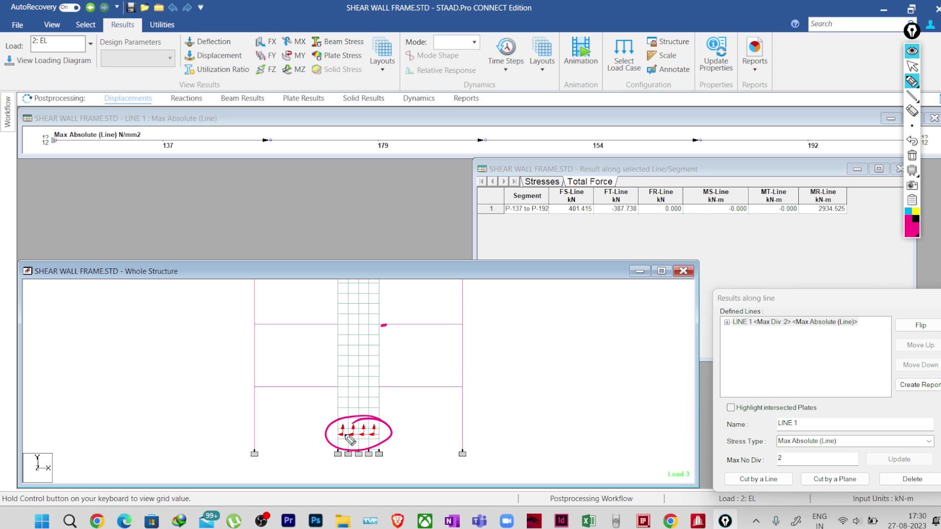
{"action": "left_click", "coordinate": [912, 156]}
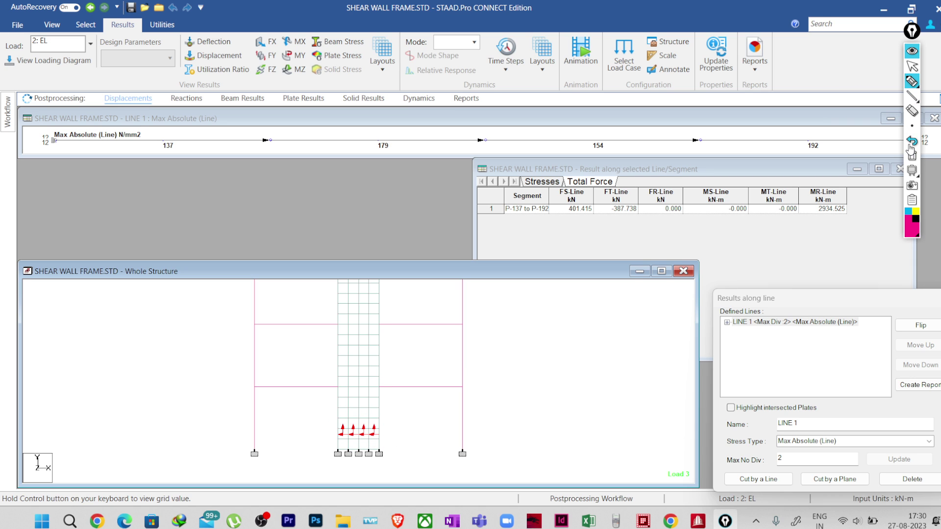
{"action": "left_click", "coordinate": [912, 70]}
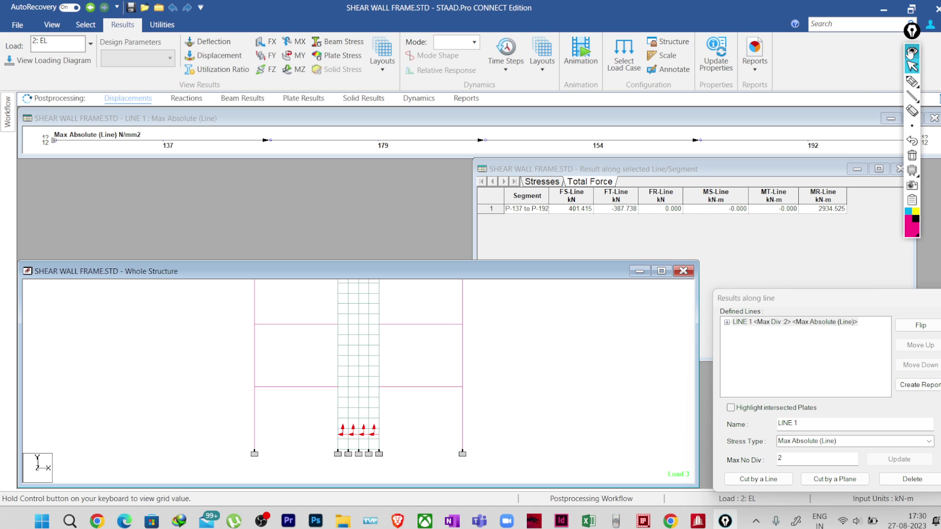
{"action": "left_click", "coordinate": [911, 50]}
Cut a second horizontal result line across the shear wall plates, just above the second beam level
{"action": "middle_click_drag", "start_coordinate": [413, 350], "coordinate": [410, 409]}
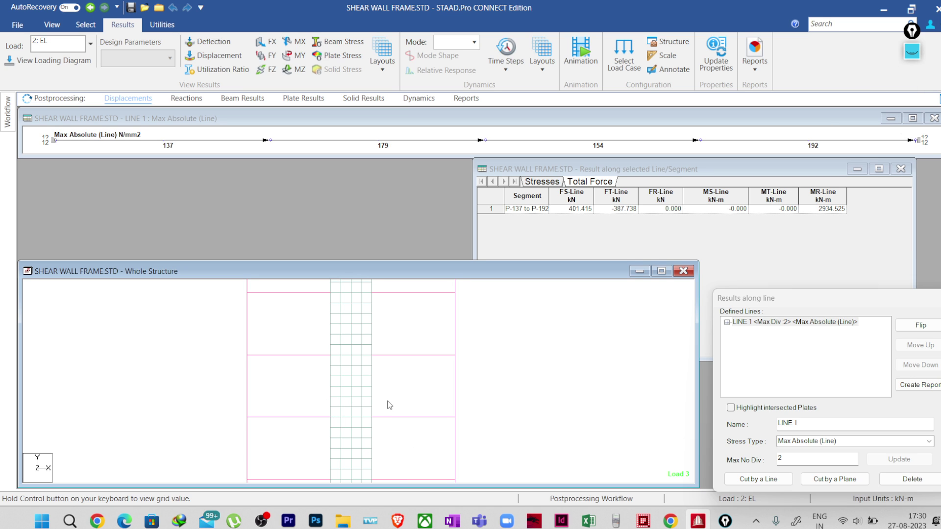
{"action": "left_click", "coordinate": [784, 479]}
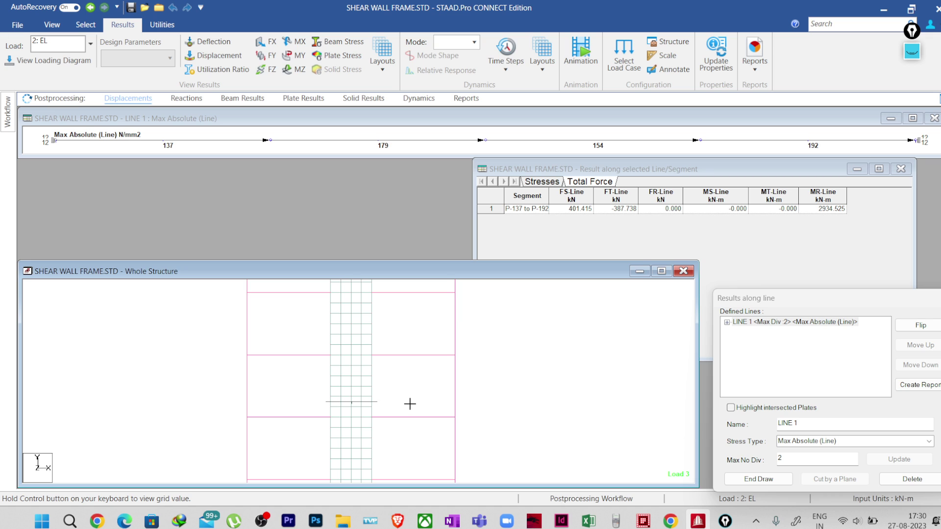
{"action": "left_click", "coordinate": [388, 339]}
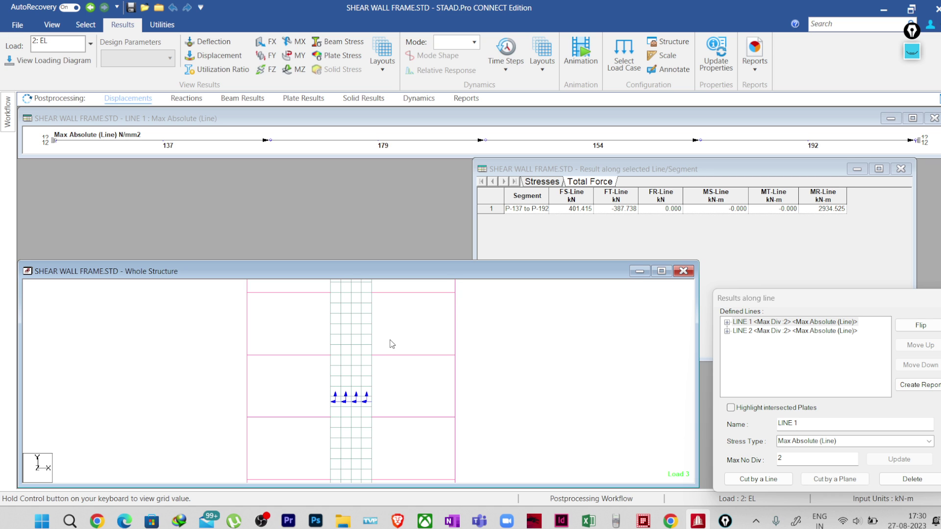
Compare the total forces of LINE 1 and LINE 2 and review where both cut lines cross the wall
{"action": "left_click", "coordinate": [767, 332]}
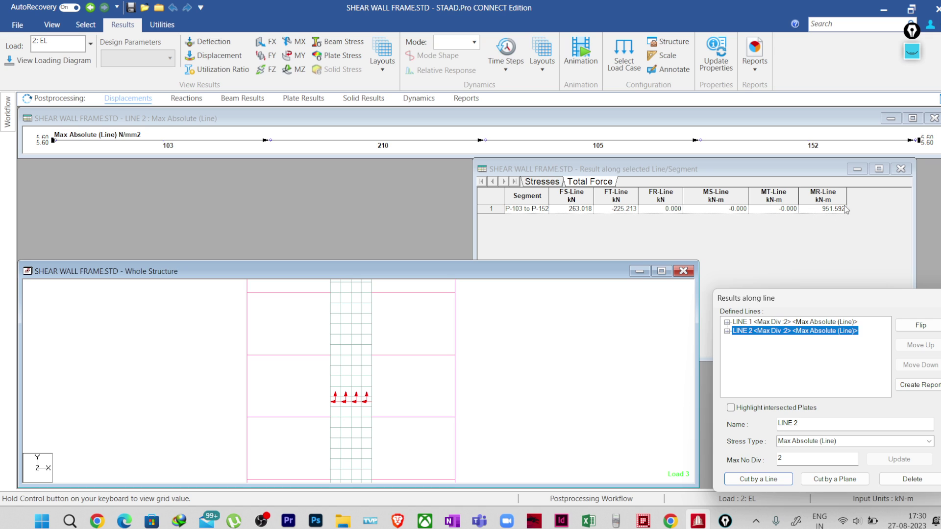
{"action": "left_click", "coordinate": [801, 323]}
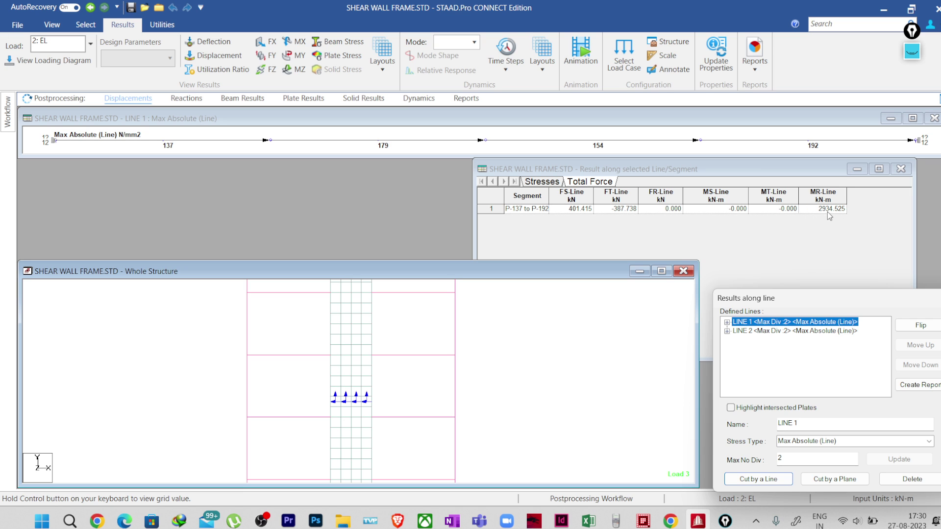
{"action": "left_click", "coordinate": [797, 333]}
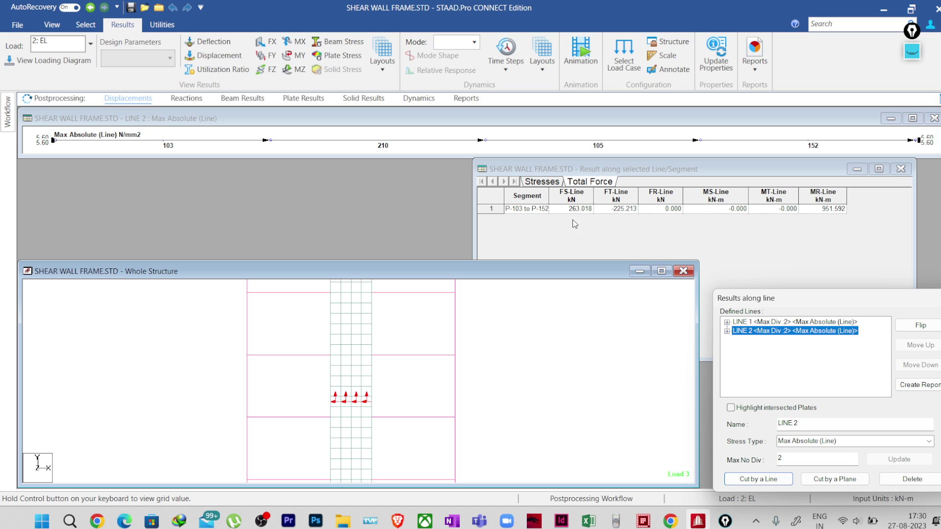
{"action": "scroll", "coordinate": [373, 423], "scroll_direction": "down", "scroll_amount": 4}
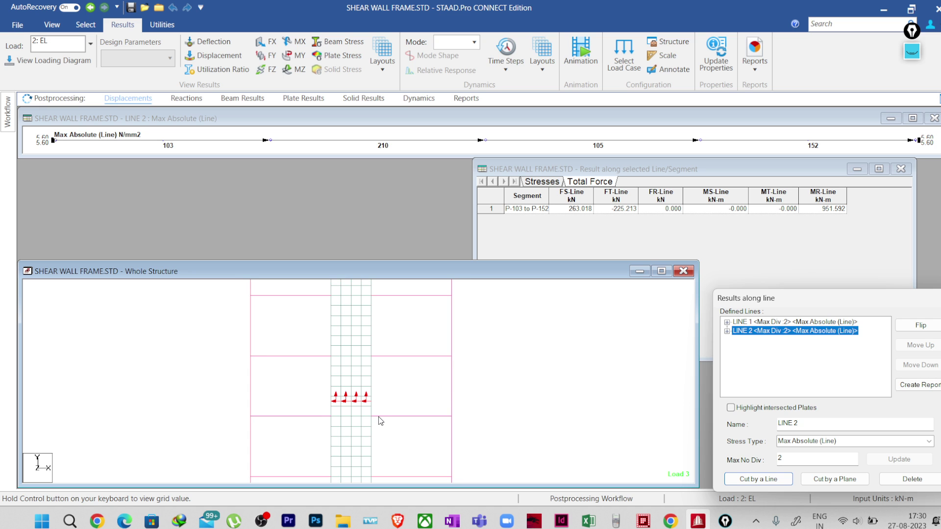
{"action": "left_click", "coordinate": [399, 442]}
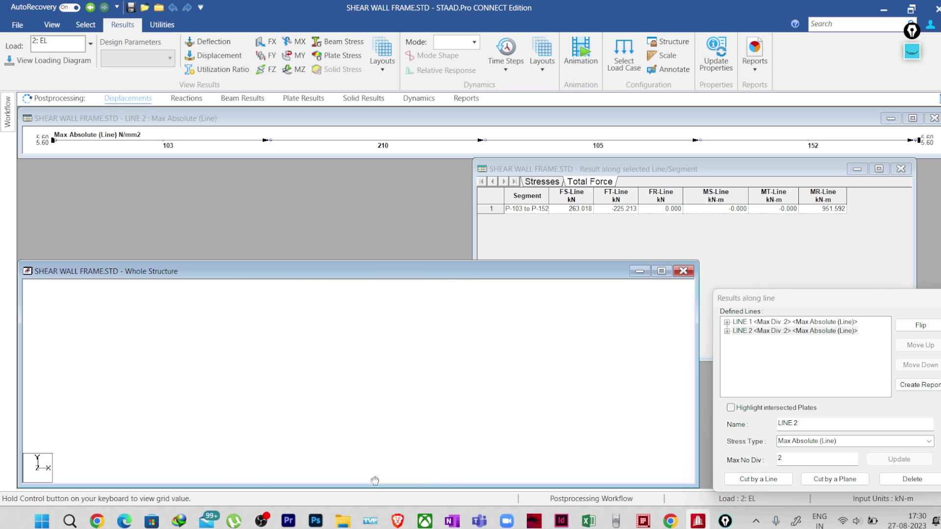
{"action": "middle_click_drag", "start_coordinate": [348, 403], "coordinate": [343, 438]}
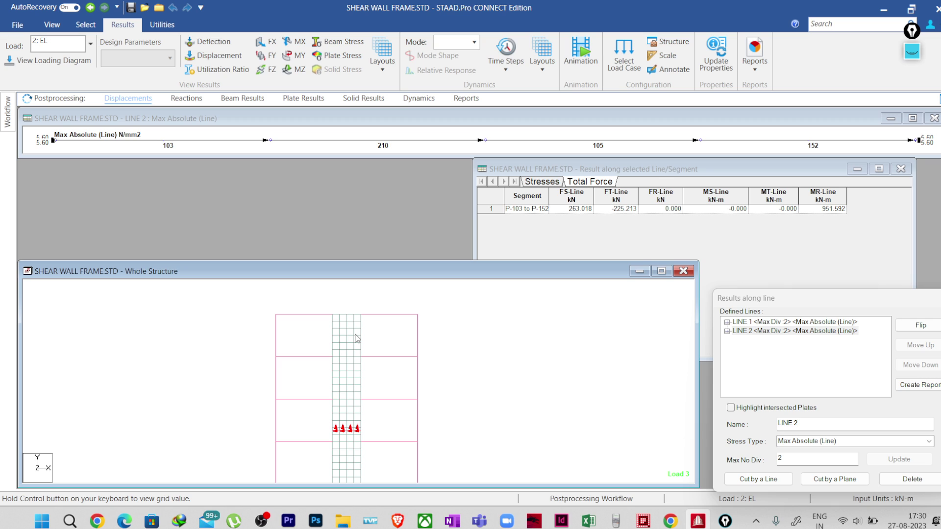
{"action": "middle_click_drag", "start_coordinate": [374, 433], "coordinate": [396, 371]}
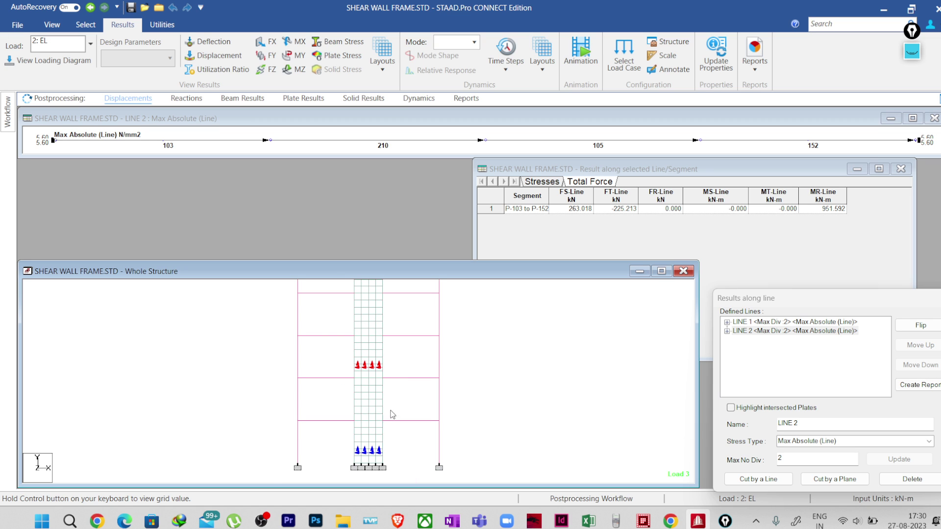